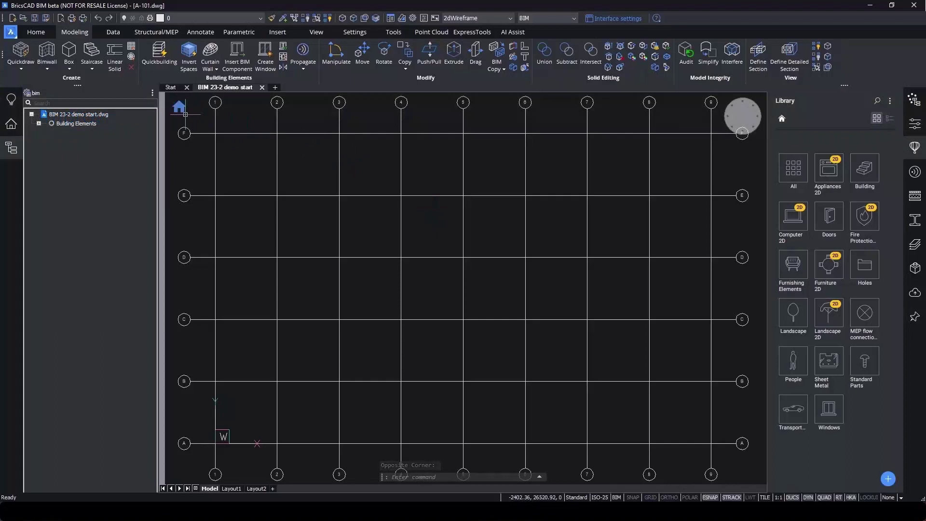
- Add a Building with story Floor 1 at elevation 0 under the site and activate Floor 1
left_click(179, 107)
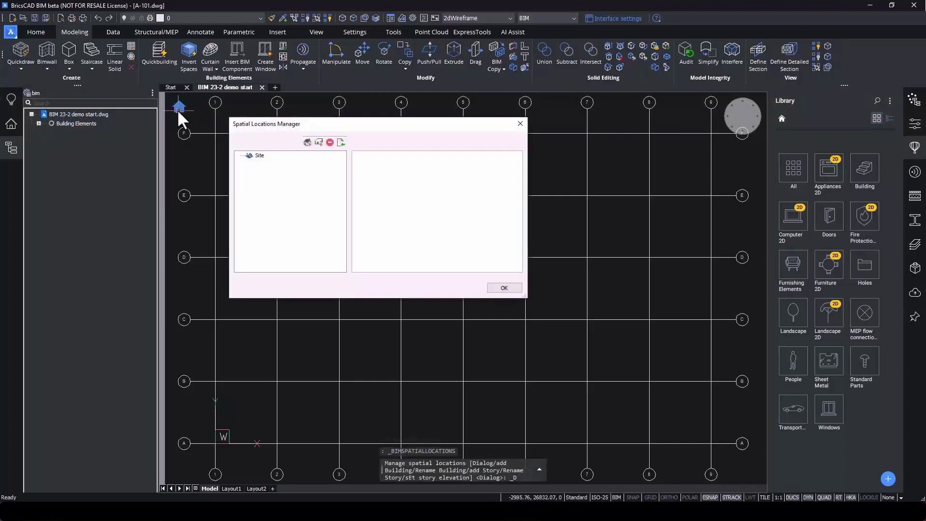
left_click(306, 143)
left_click(318, 143)
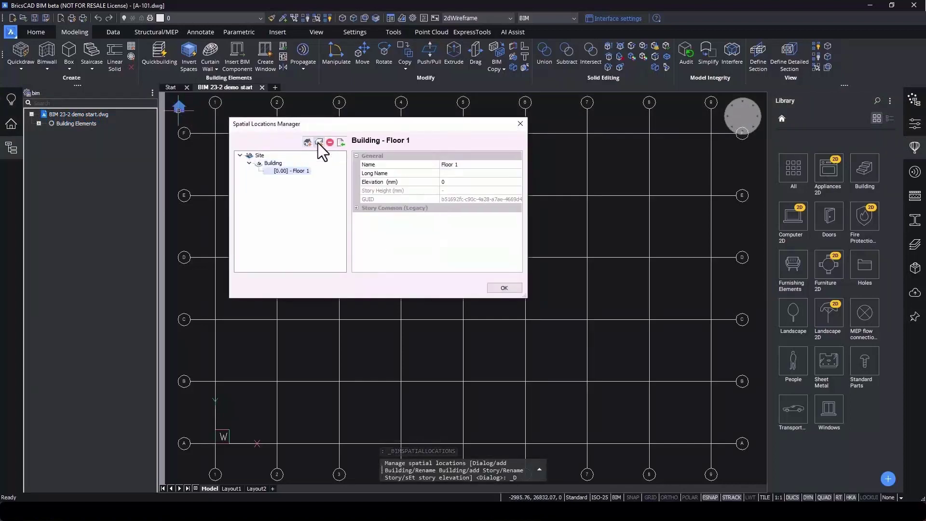
left_click(503, 289)
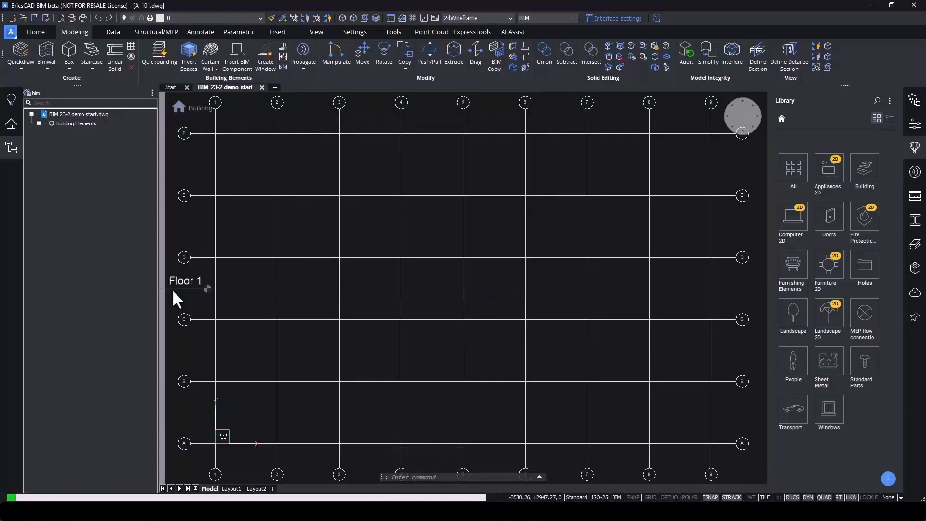
left_click(172, 289)
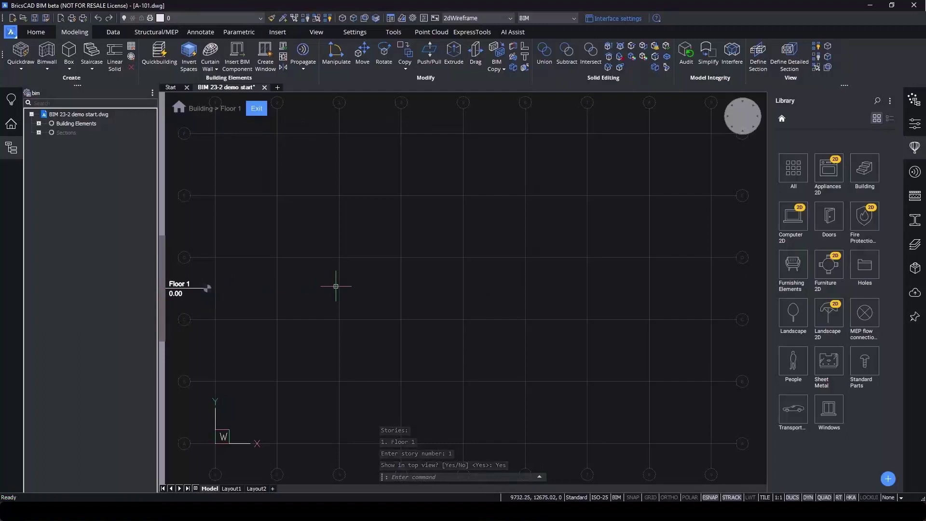
- Start Quickdraw with 3250 mm floor-to-floor height and walls placed next to the slab
left_click(27, 68)
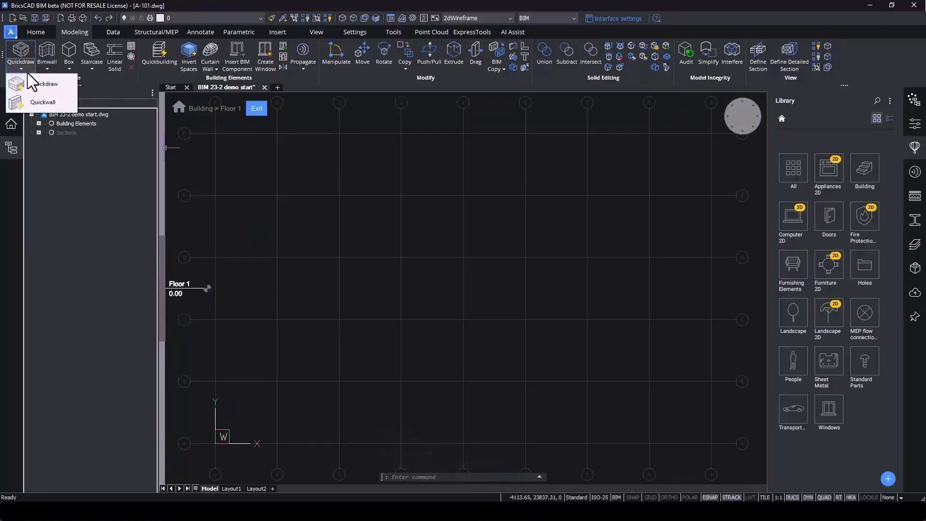
left_click(28, 79)
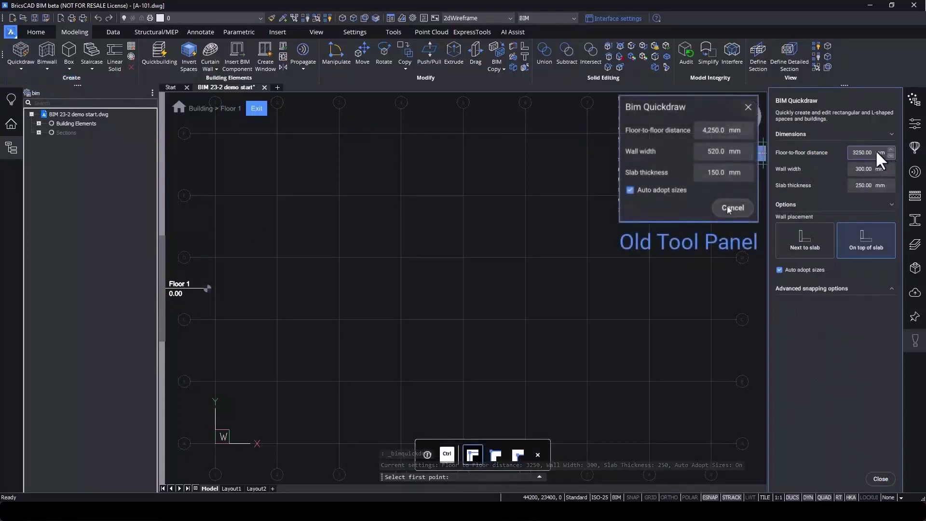
left_click_drag(850, 152, 863, 153)
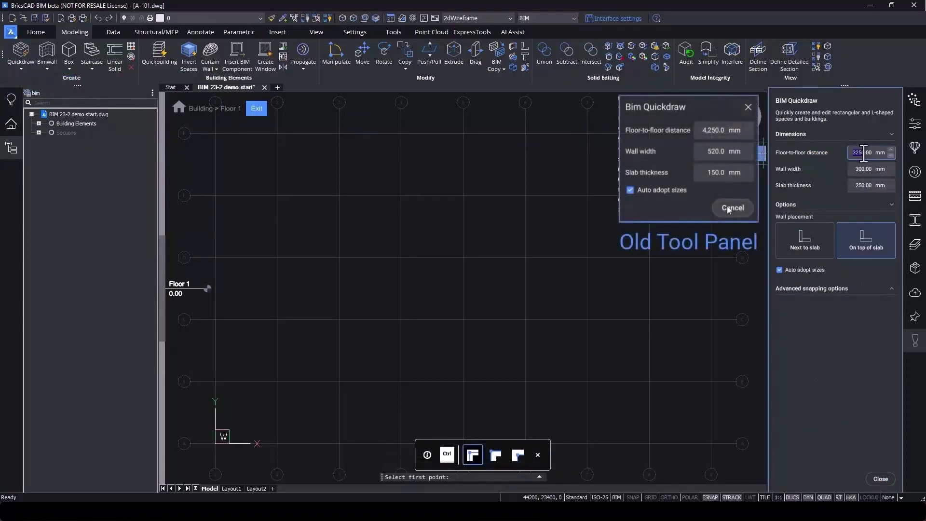
left_click(821, 228)
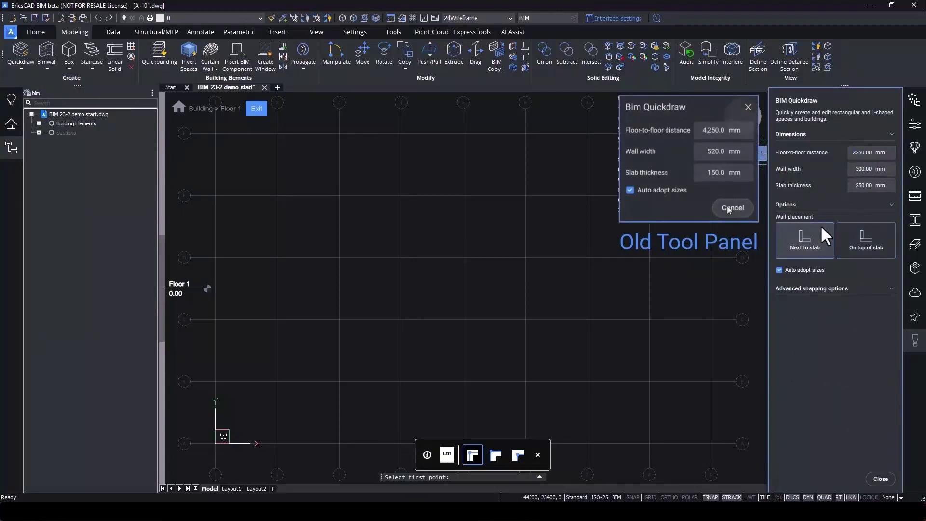
- Draw the square walled room on Floor 1 with Quickdraw
scroll(352, 213, "up", 2)
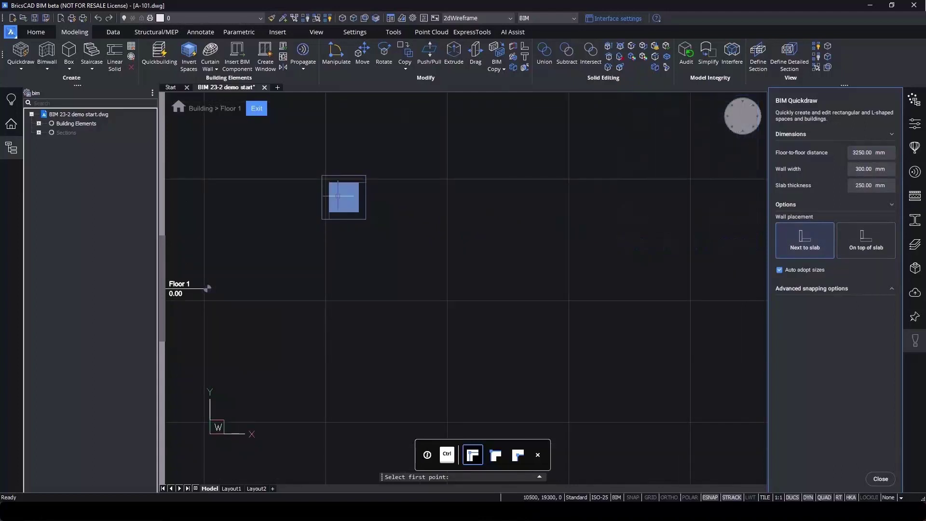
key("ctrl")
key("ctrl")
key("ctrl")
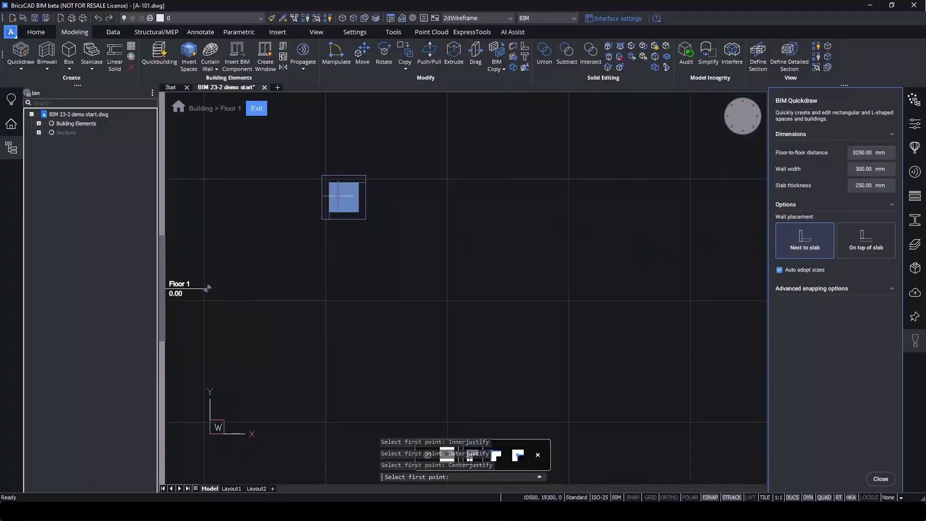
left_click(333, 189)
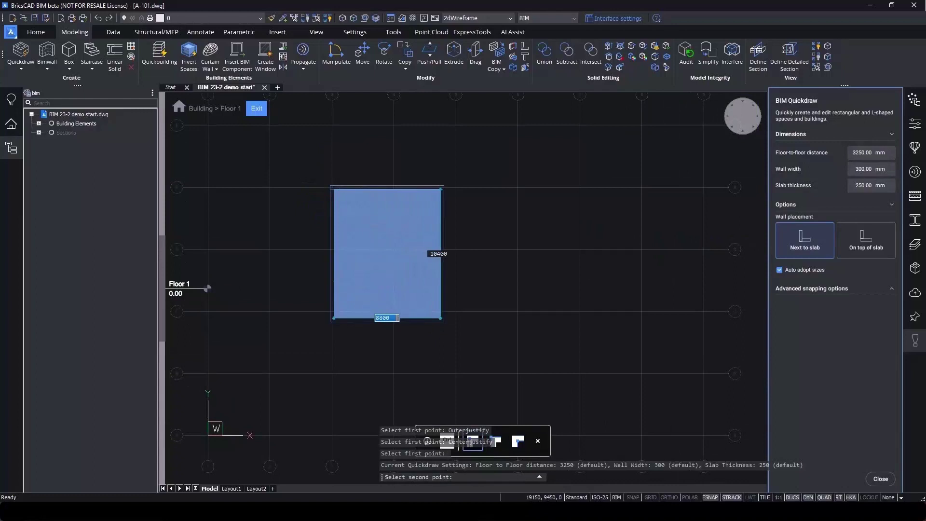
left_click(450, 311)
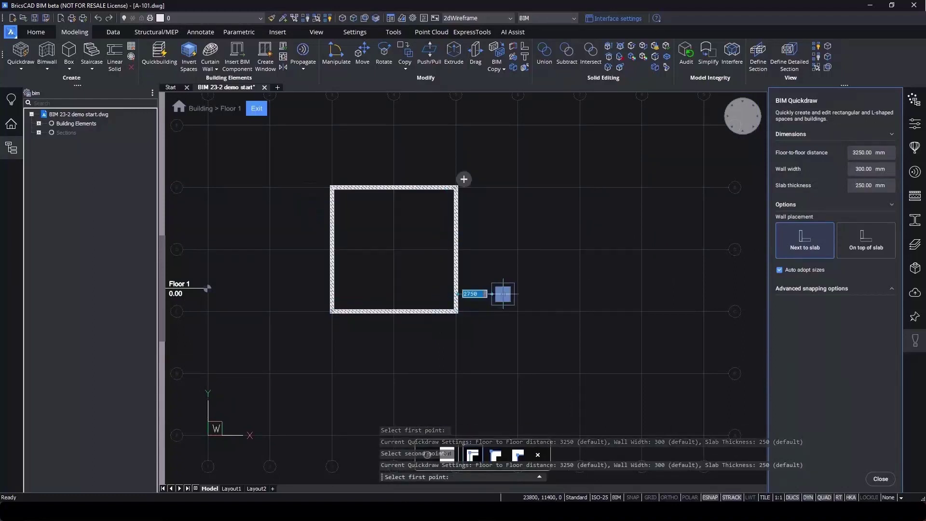
- Draw a narrower second room beside it with walls on top of the slab
left_click(866, 256)
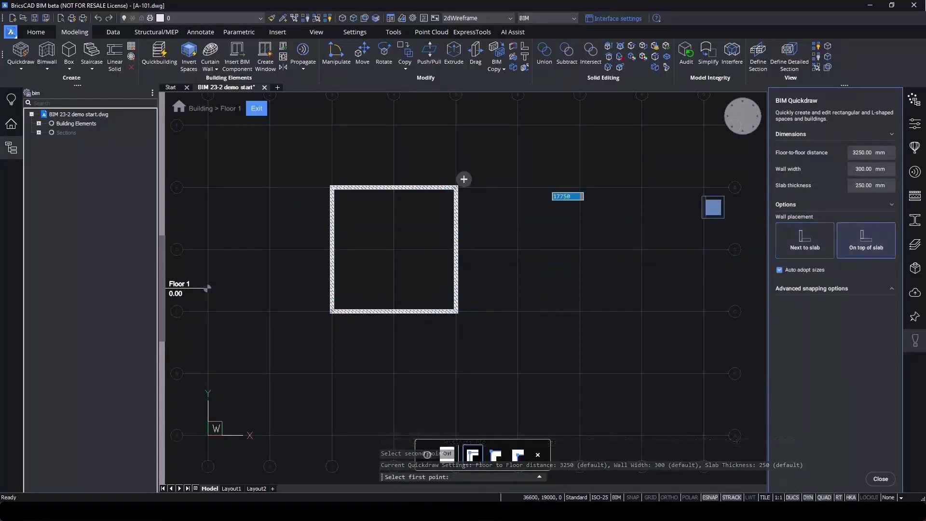
left_click(518, 188)
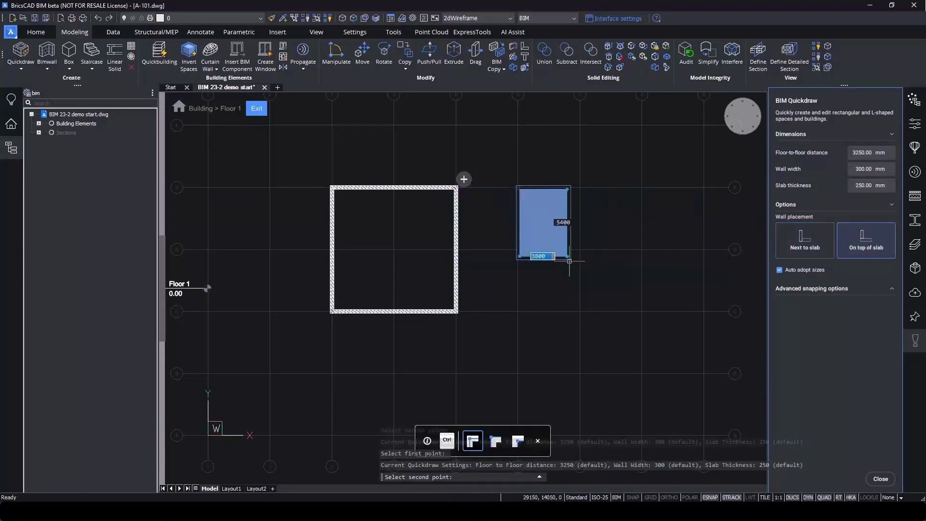
left_click(580, 306)
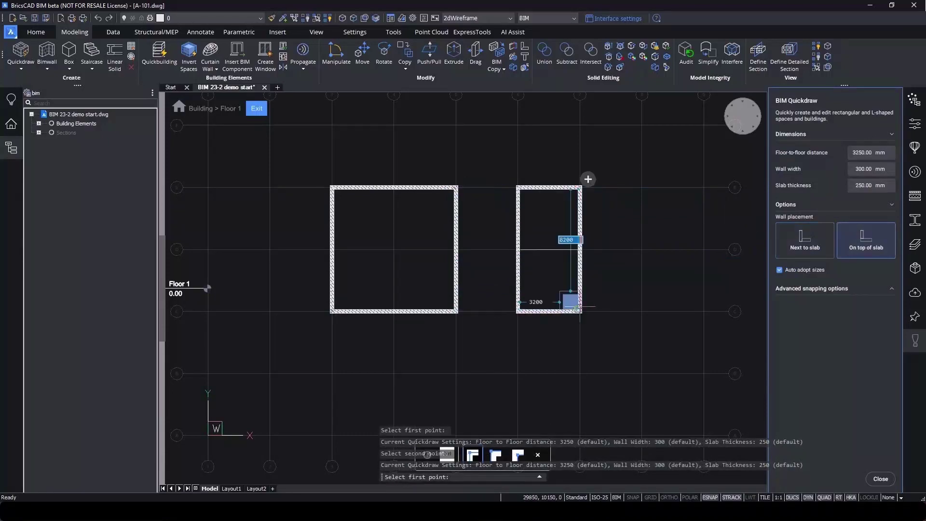
key("Escape")
- Show the whole building in a shaded isometric view and inspect both room slabs
left_click(731, 121)
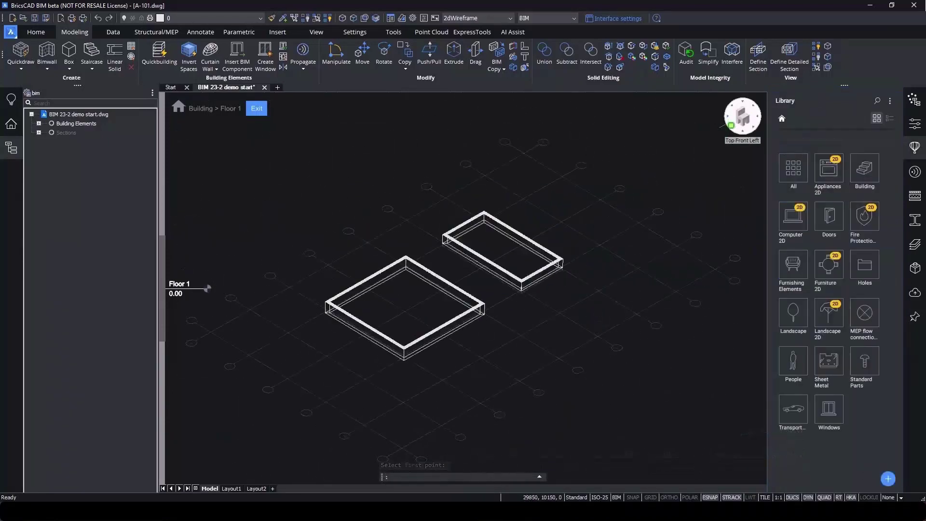
left_click(257, 108)
left_click(309, 297)
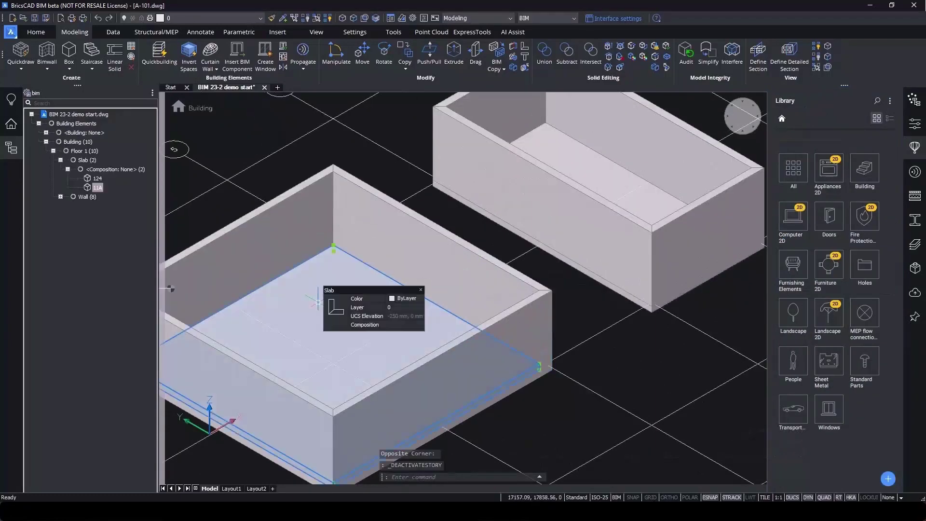
key("Escape")
key("Escape")
left_click(550, 145)
scroll(412, 180, "up", 5)
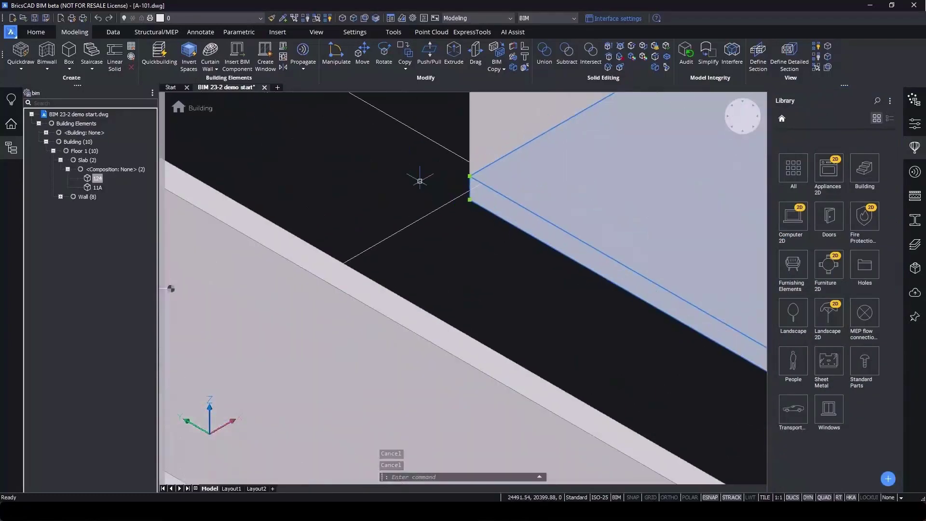
key("Escape")
scroll(420, 181, "down", 7)
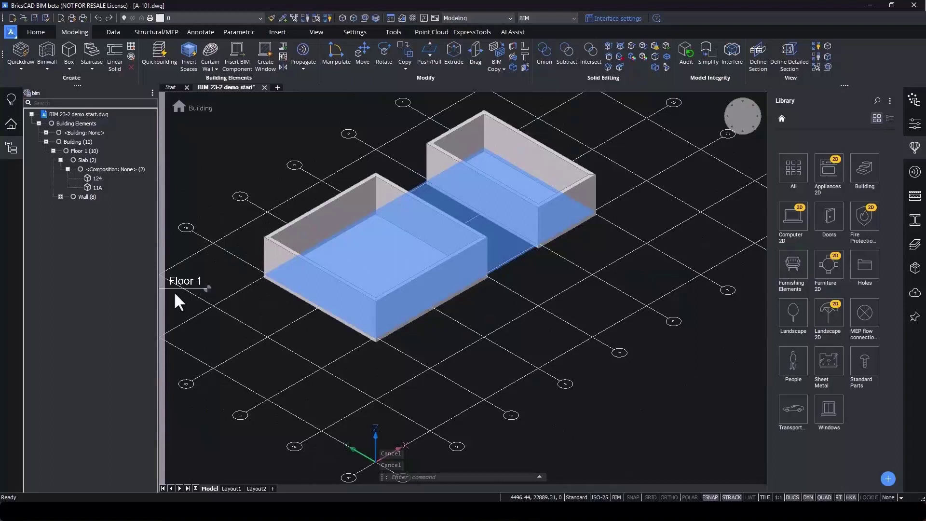
- Restart Quickdraw on Floor 1 with entity snapping enabled in the advanced snapping options
left_click(173, 291)
left_click(21, 69)
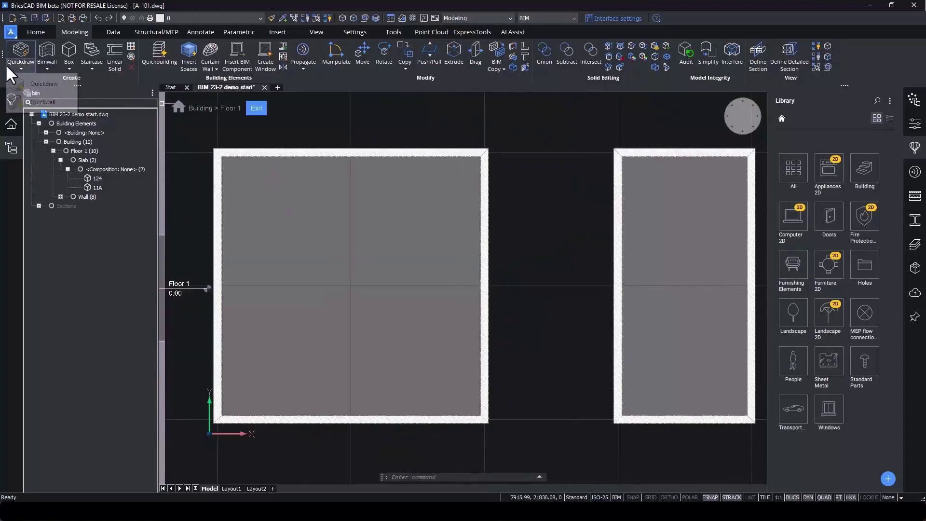
left_click(33, 78)
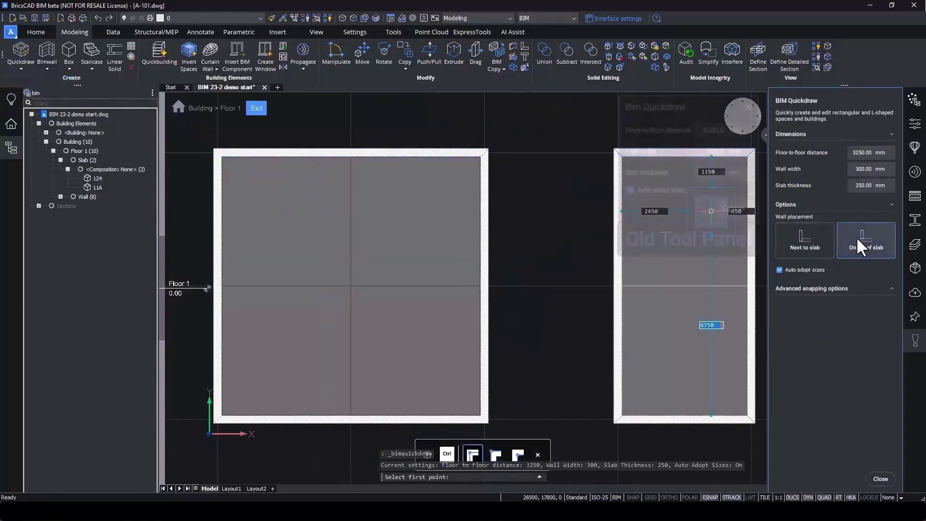
left_click(872, 288)
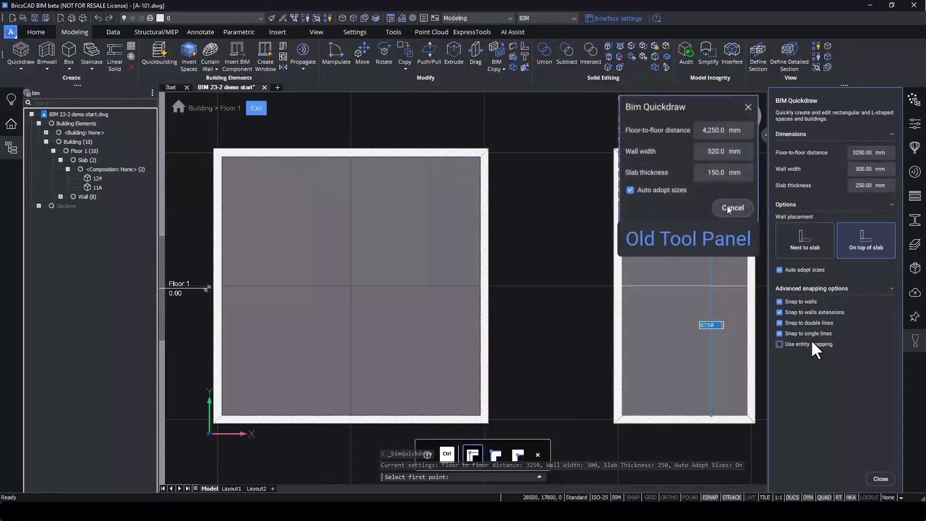
mouse_move(811, 340)
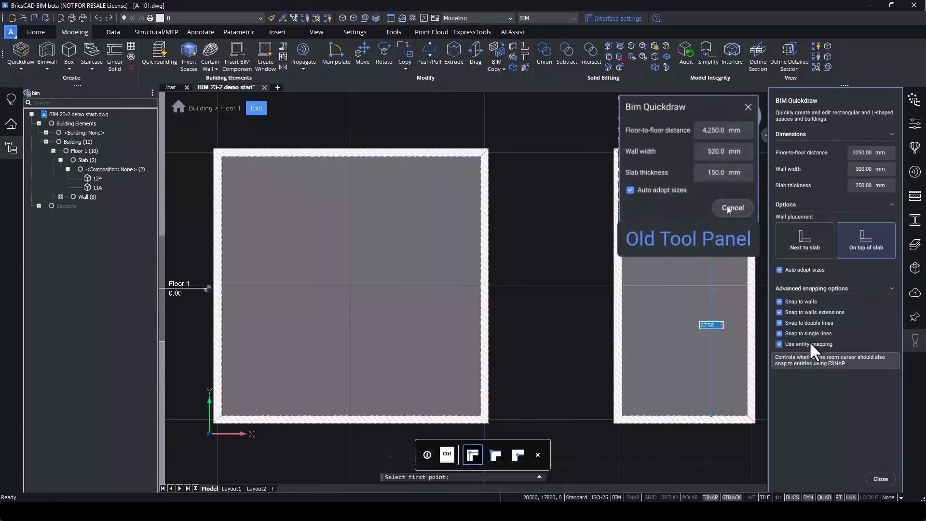
right_click(710, 498)
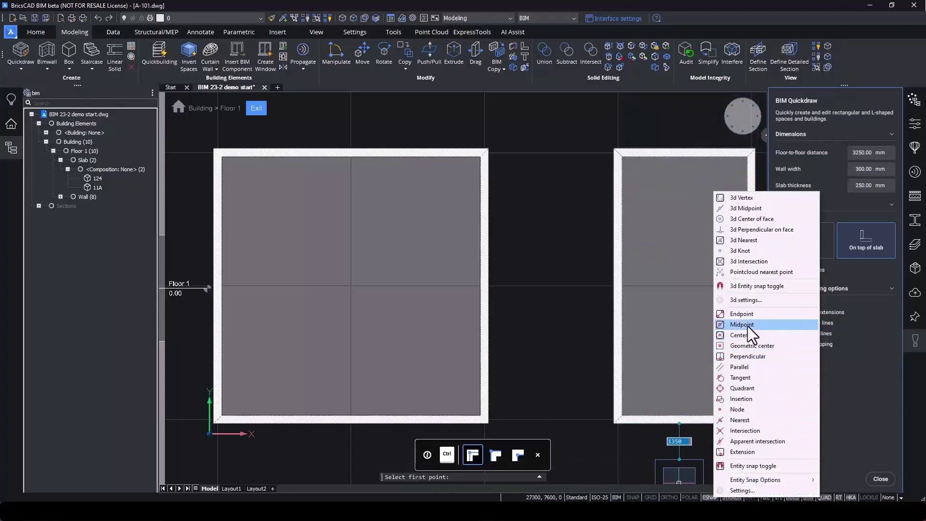
left_click(391, 187)
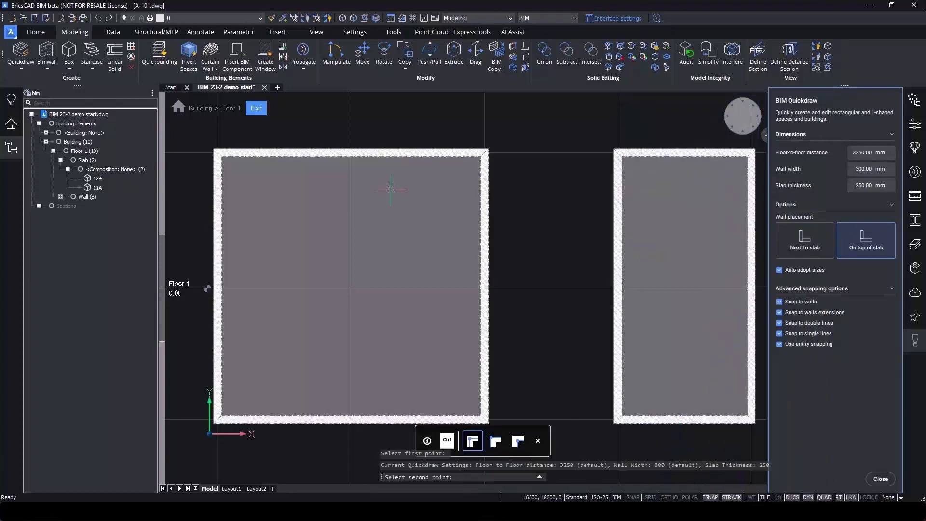
- Draw the extension room above the left building to form an L-shape
scroll(394, 193, "down", 3)
left_click(369, 206)
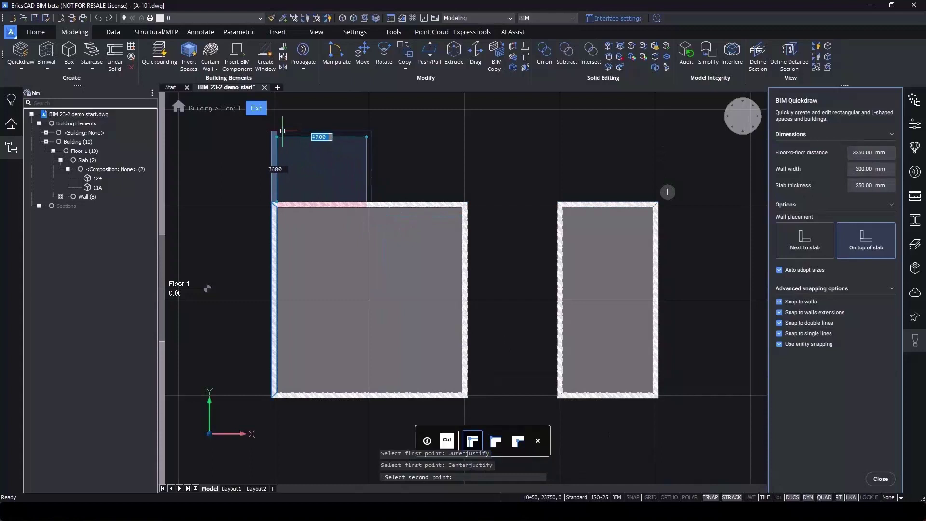
left_click(275, 111)
left_click(275, 111)
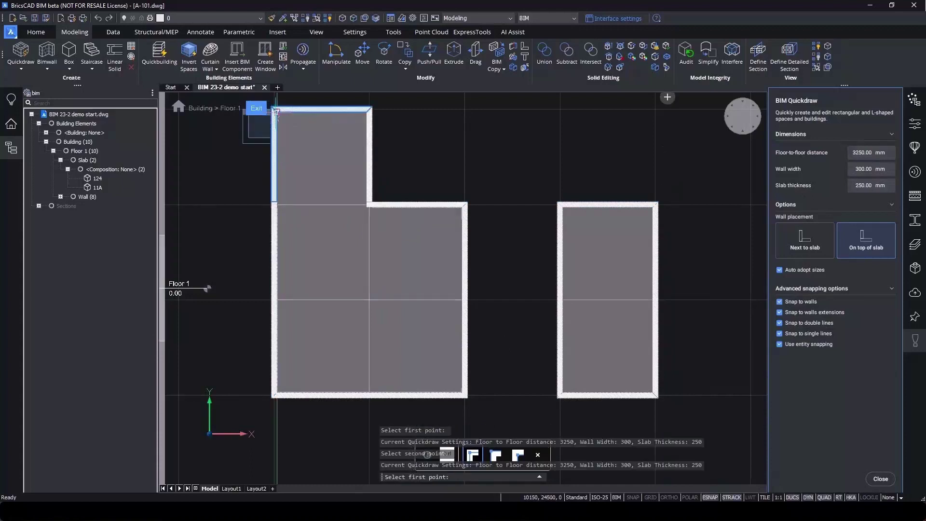
key("Escape")
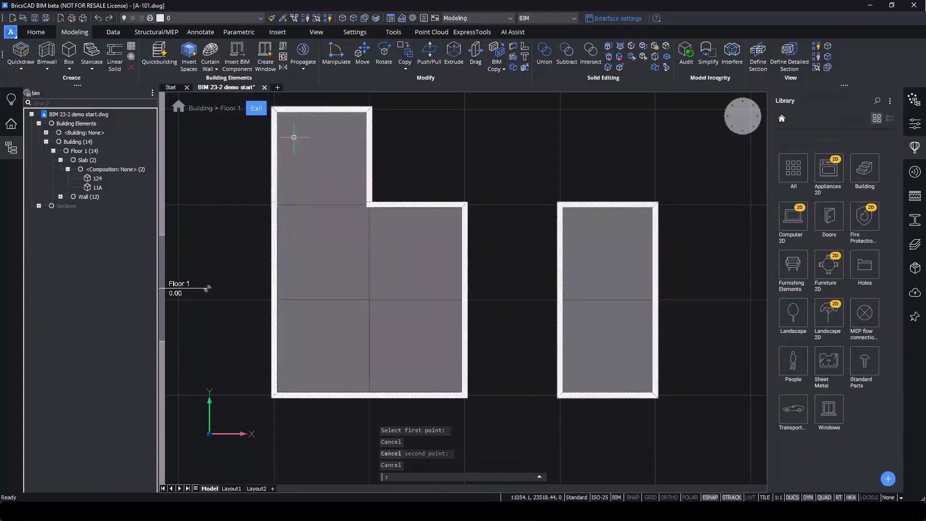
- Start the BIMWALL tool with 200 mm wall thickness and 3250 mm height
scroll(299, 175, "up", 2)
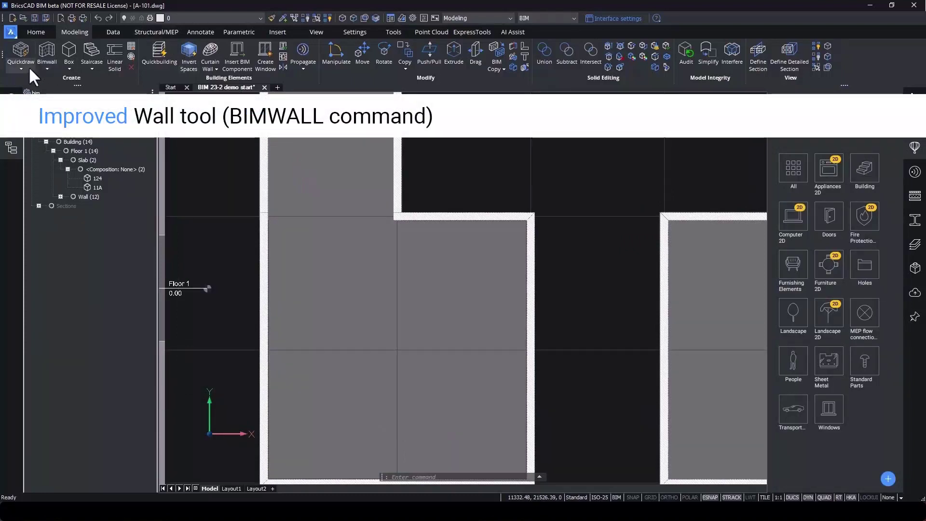
left_click(46, 68)
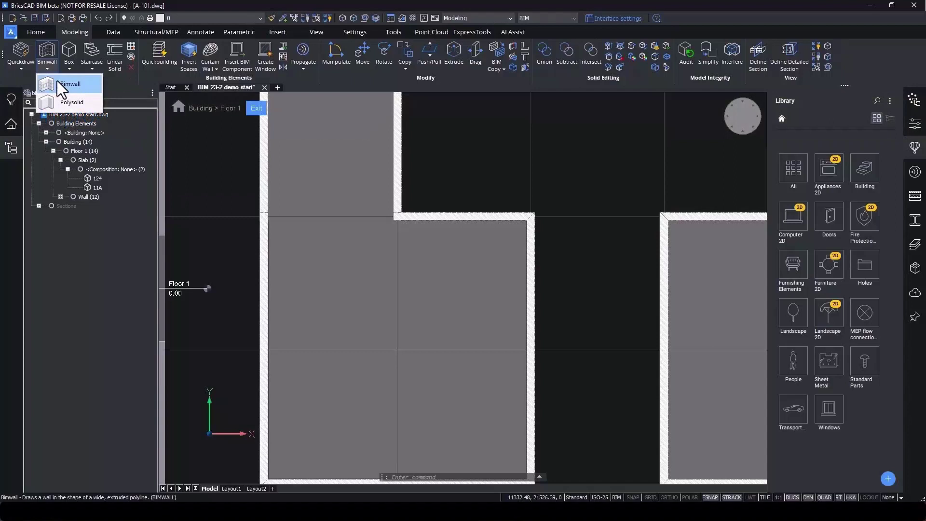
left_click(67, 83)
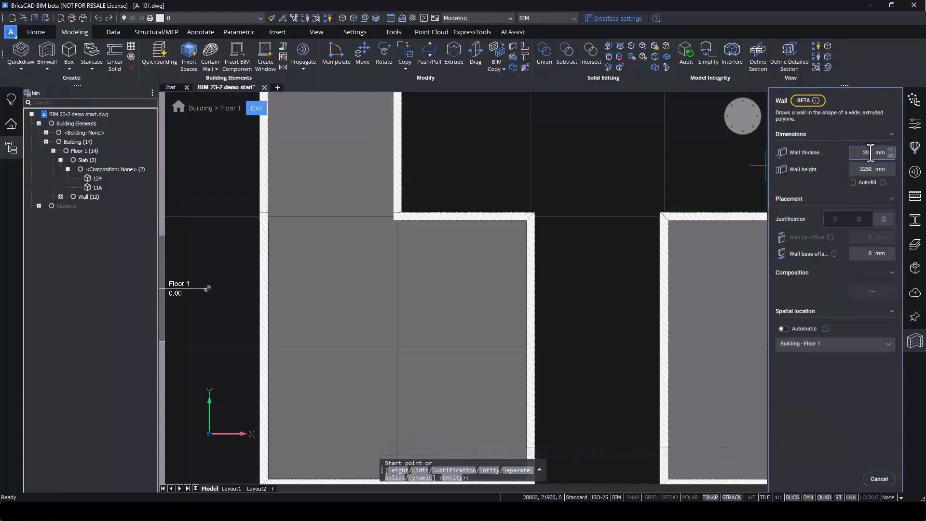
key("Tab")
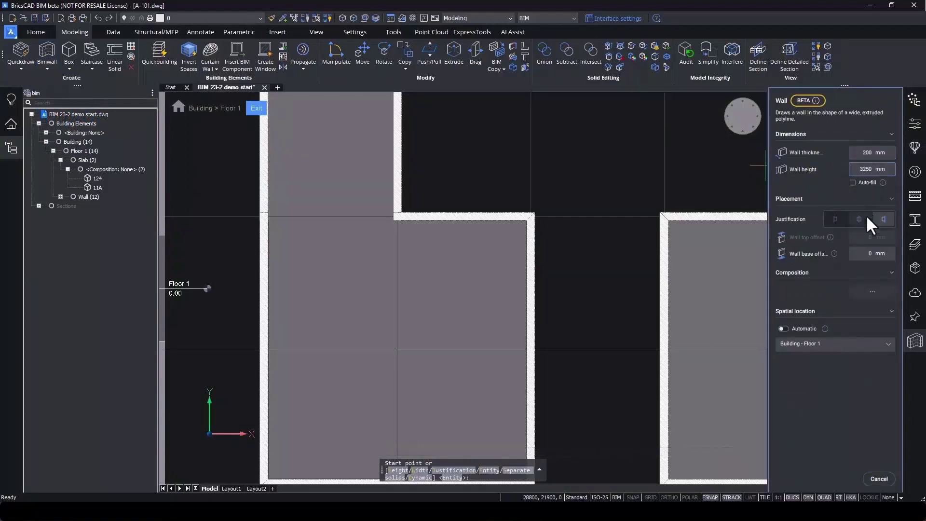
- Set left justification, then assign the Interior Wall, 140 composition from the database
left_click(828, 220)
left_click(864, 291)
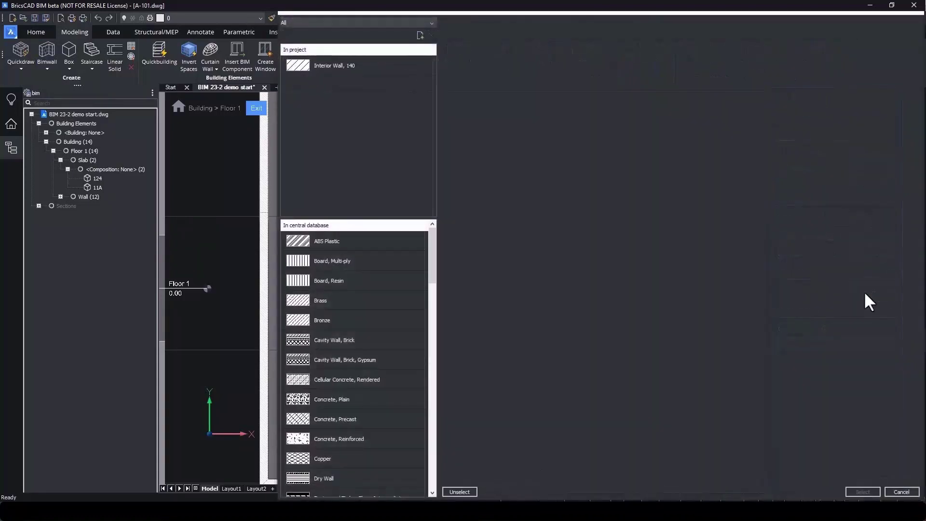
scroll(405, 379, "down", 10)
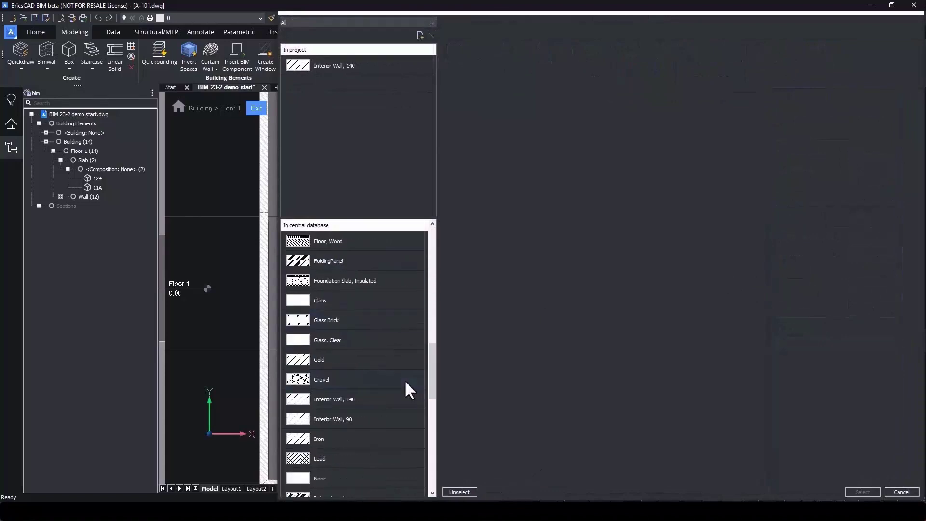
double_click(376, 392)
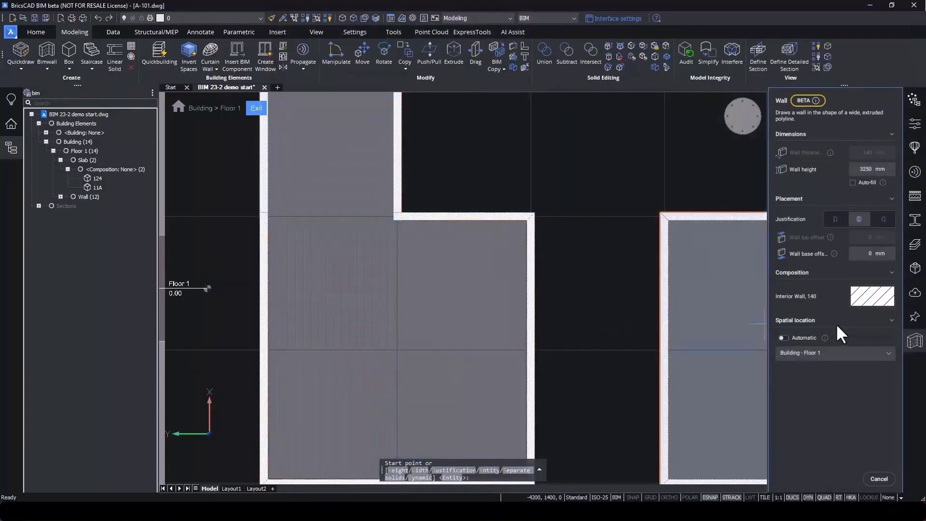
- Draw an Interior Wall, 140 on Floor 1 down from the top wall, arcing into a horizontal run
left_click(838, 352)
left_click(839, 354)
scroll(394, 233, "up", 3)
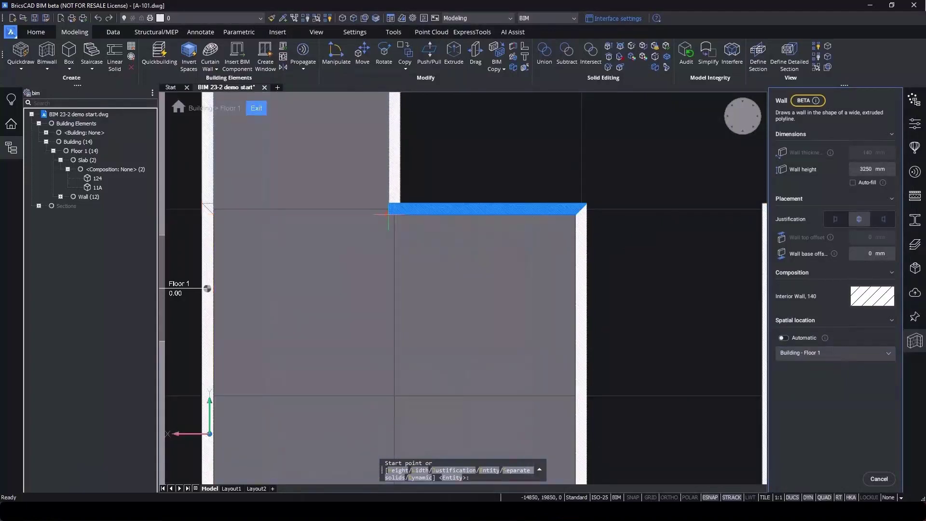
left_click(389, 219)
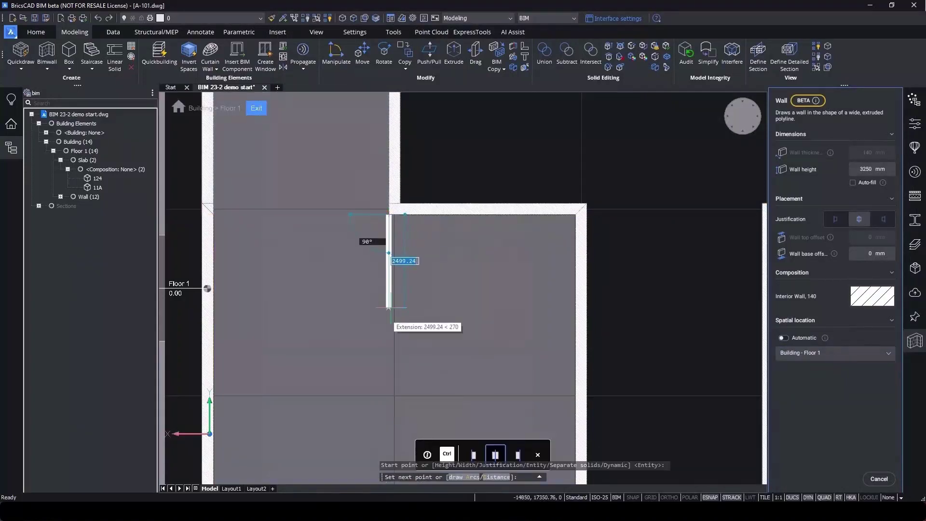
key("ctrl")
key("ctrl")
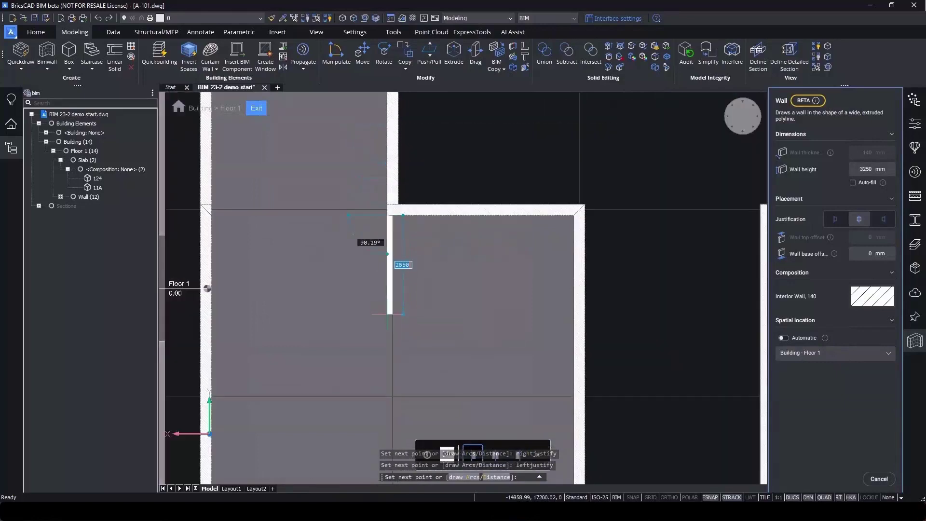
left_click(388, 330)
type("a")
key("Return")
left_click(454, 392)
type("l")
key("Return")
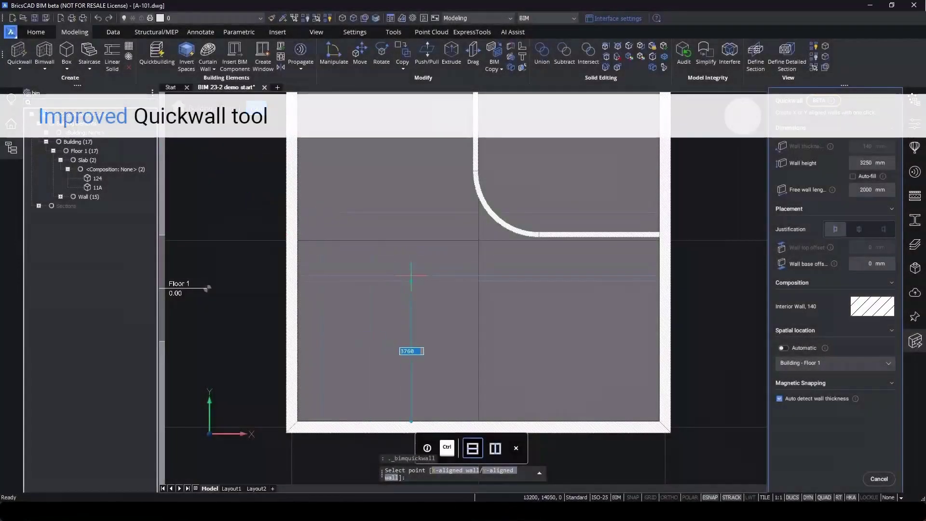
- Place a 3000 mm quick wall and a 1000 mm horizontal stub wall
scroll(485, 292, "up", 6)
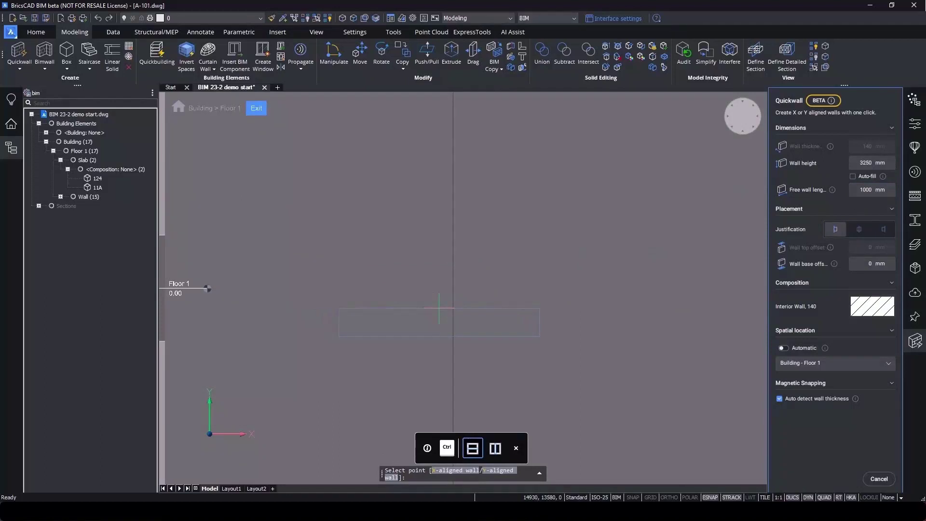
scroll(439, 308, "down", 5)
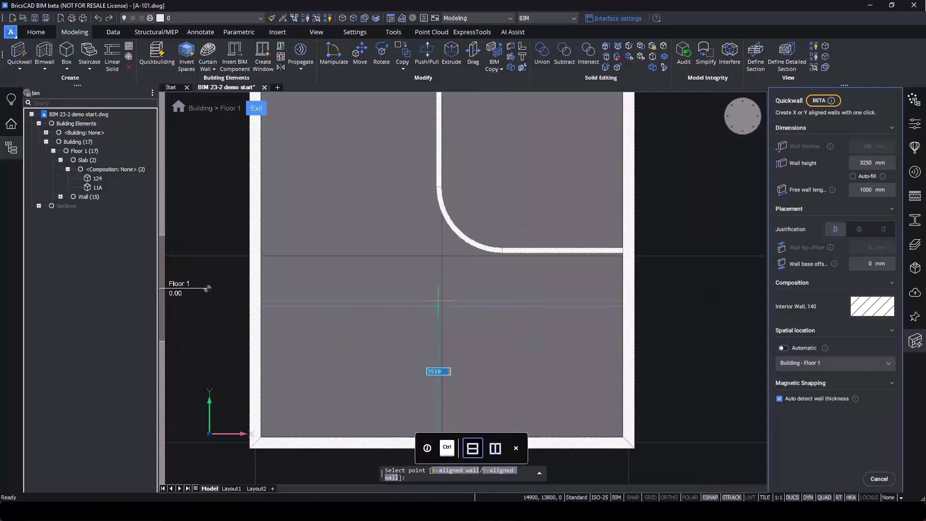
type("3000")
key("Return")
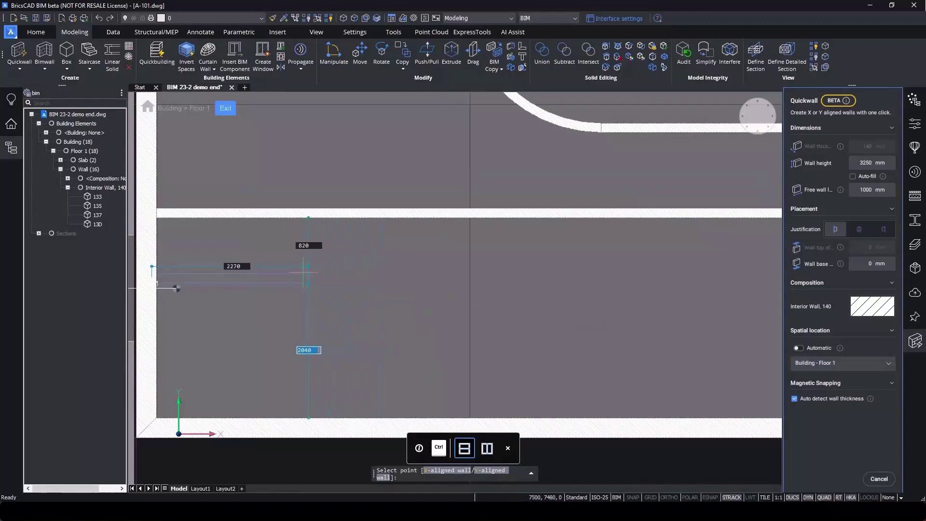
key("Tab")
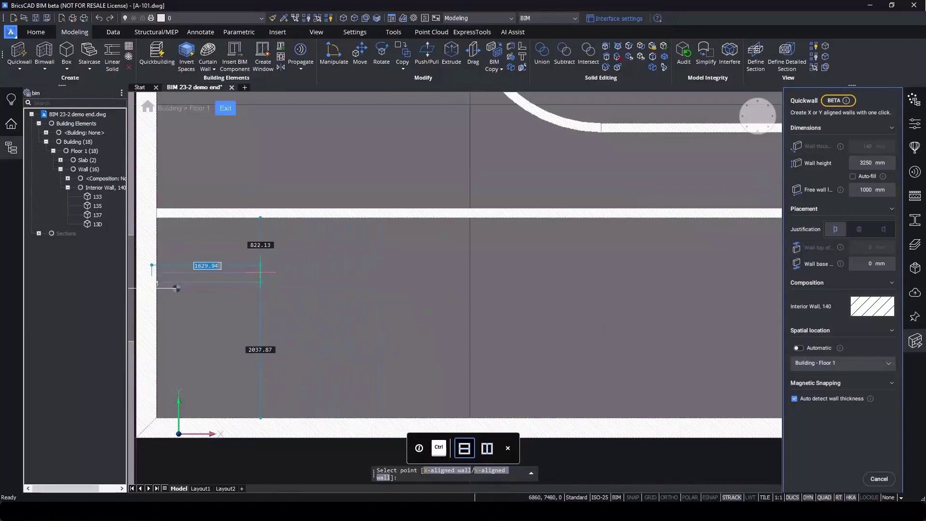
type("1000")
key("Tab")
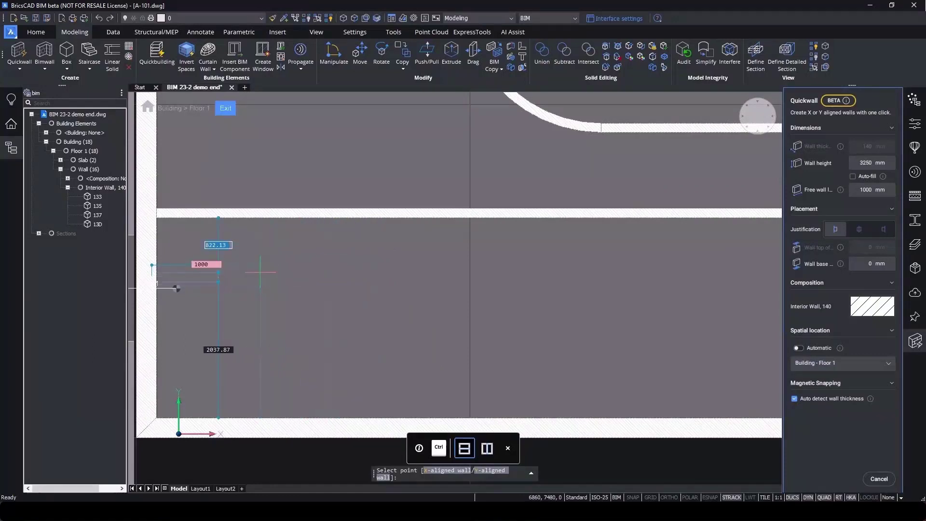
key("Return")
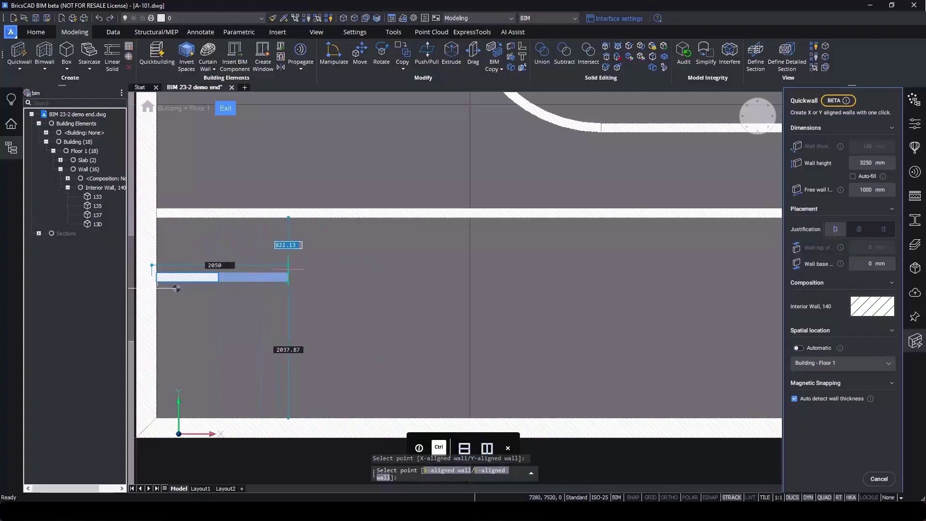
- Add three vertical interior walls spaced 2500 mm apart
key("ctrl")
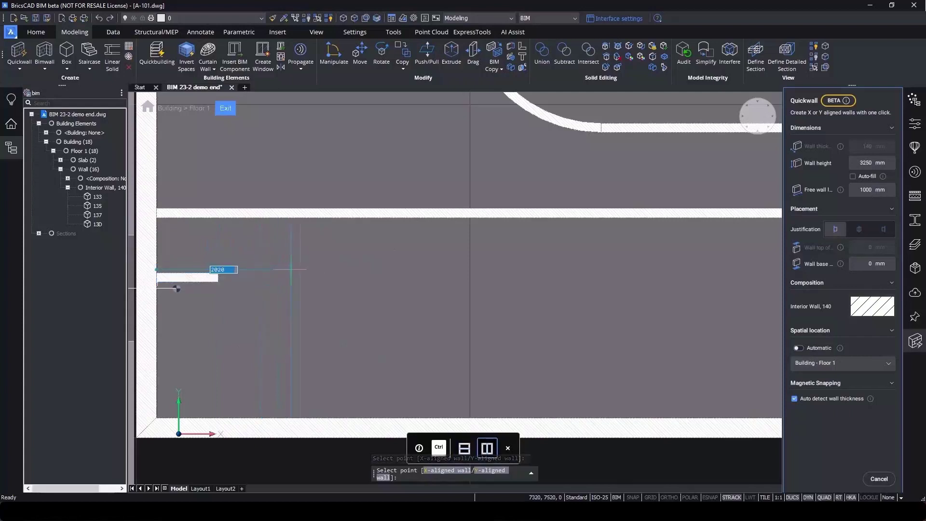
type("25")
key("Return")
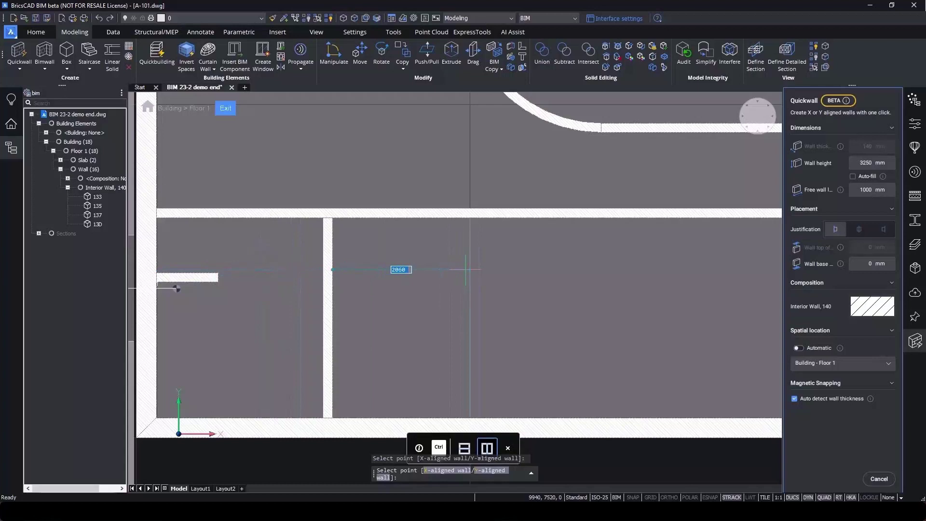
type("25")
key("Return")
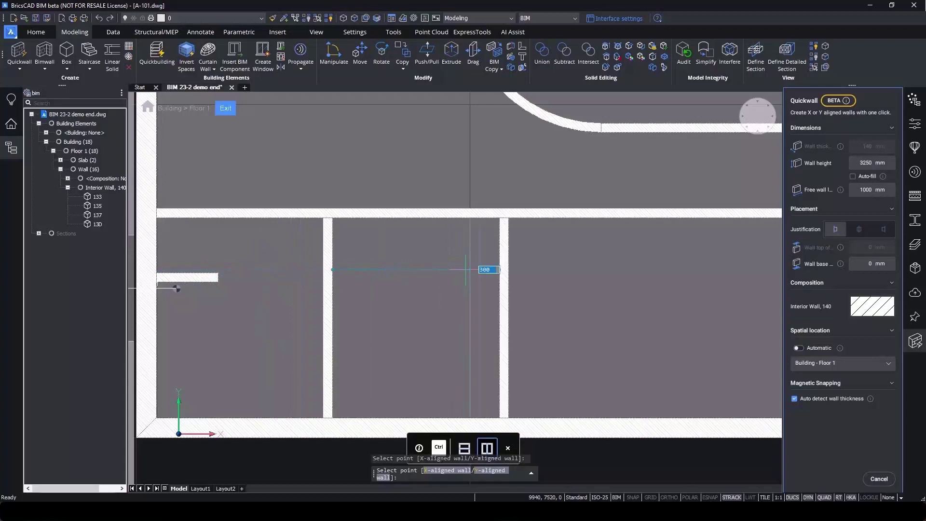
type("2500")
key("Return")
scroll(609, 275, "down", 2)
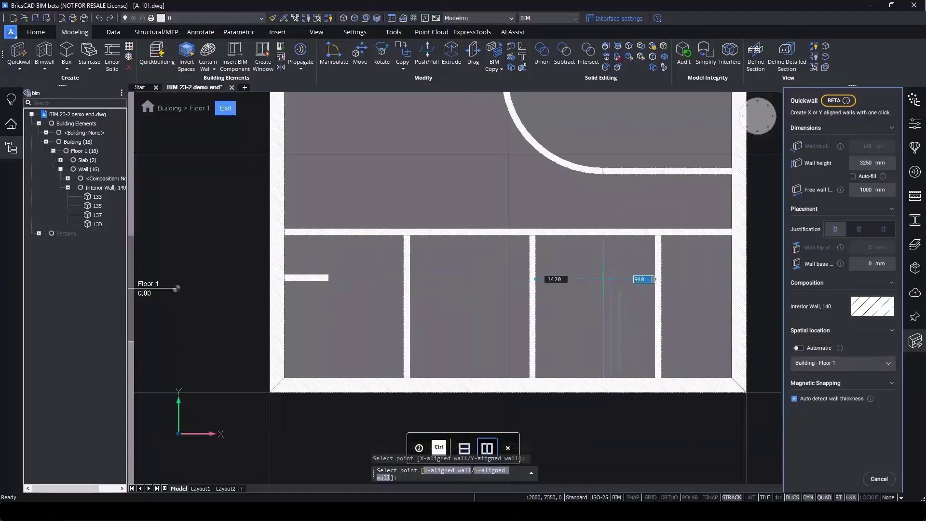
key("Escape")
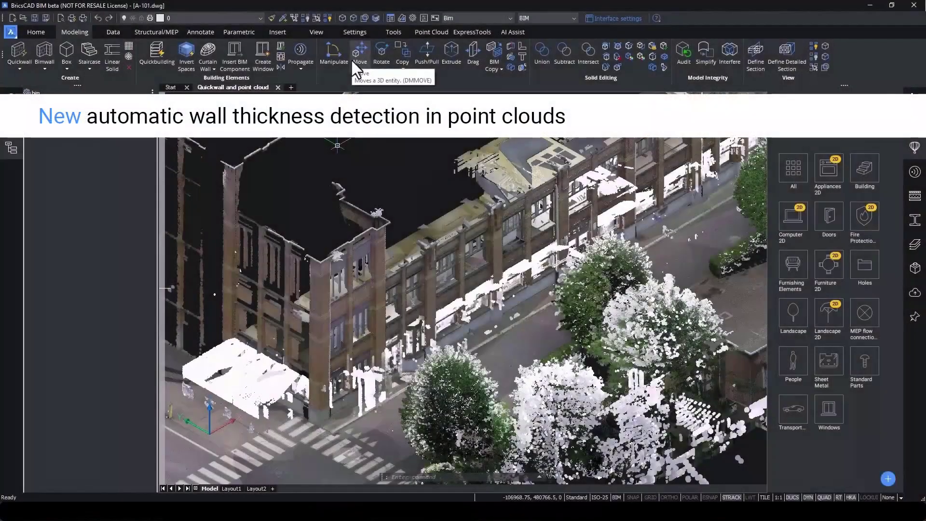
- View the point cloud sliced at Floor 1 from the Top Front Left corner, zoomed in
left_click(169, 285)
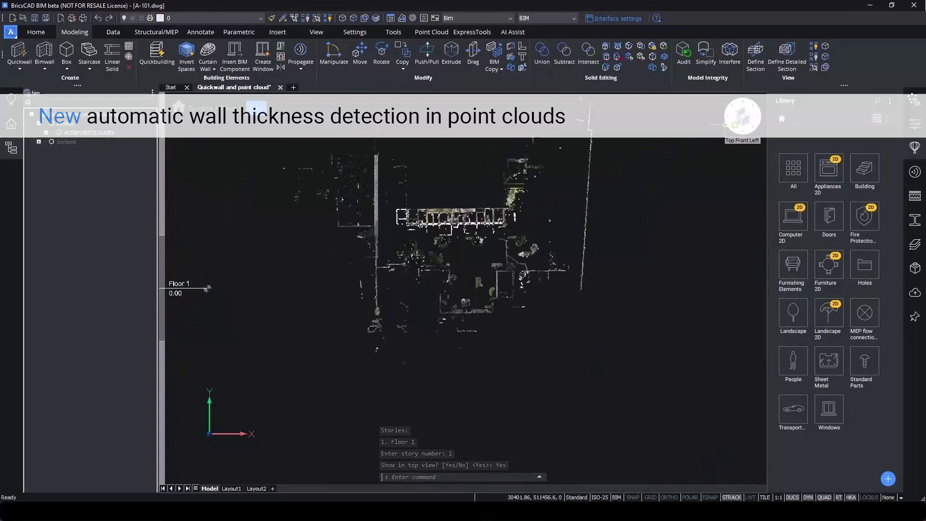
left_click(733, 126)
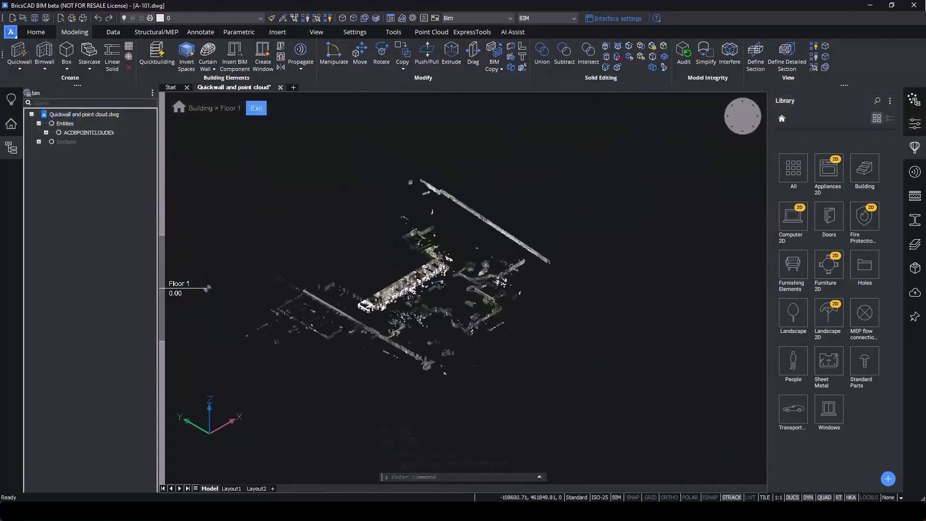
scroll(434, 294, "up", 5)
scroll(350, 298, "up", 3)
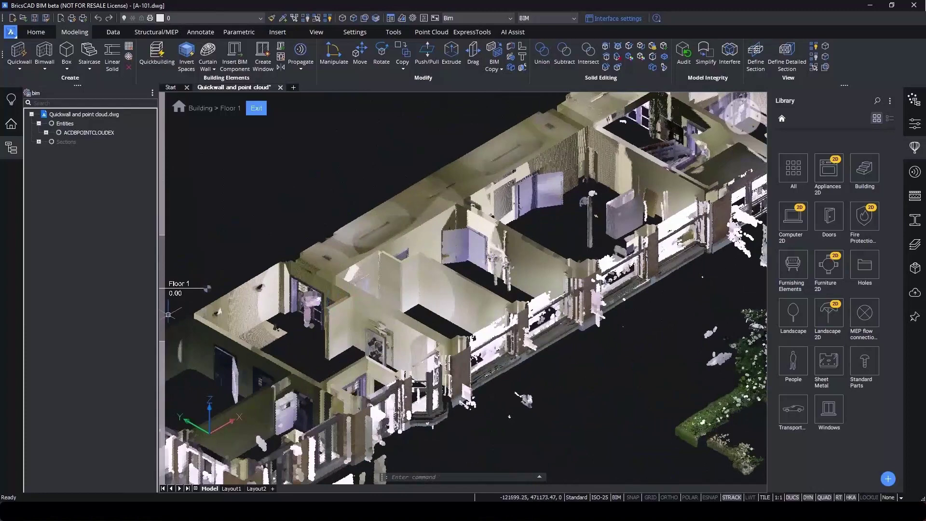
mouse_move(162, 337)
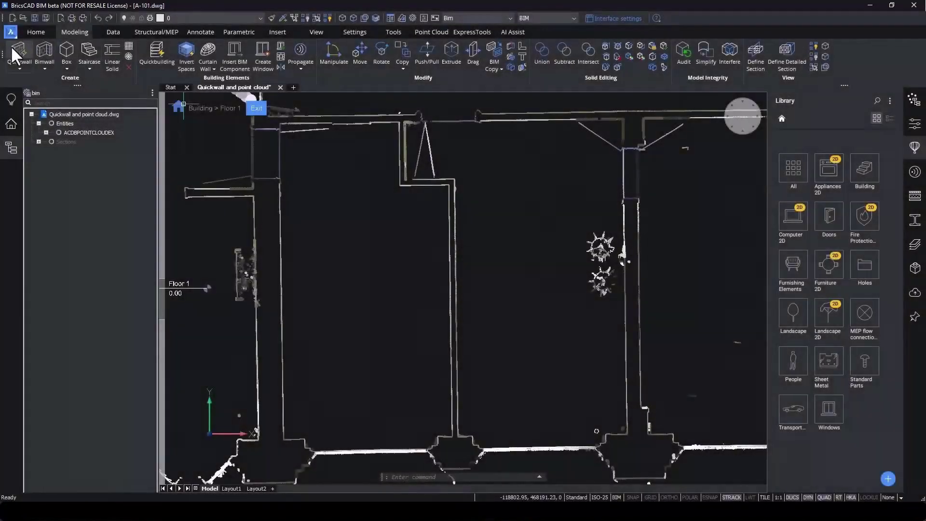
- Trace scanned walls with Quickwall: the left wall gap, the lower column gap and the right-hand wall
left_click(19, 52)
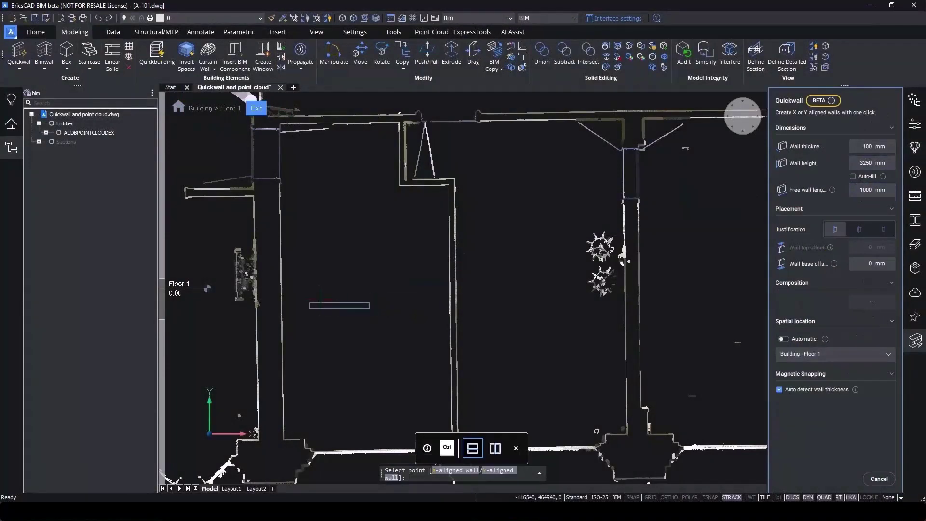
left_click(256, 297)
scroll(343, 234, "down", 2)
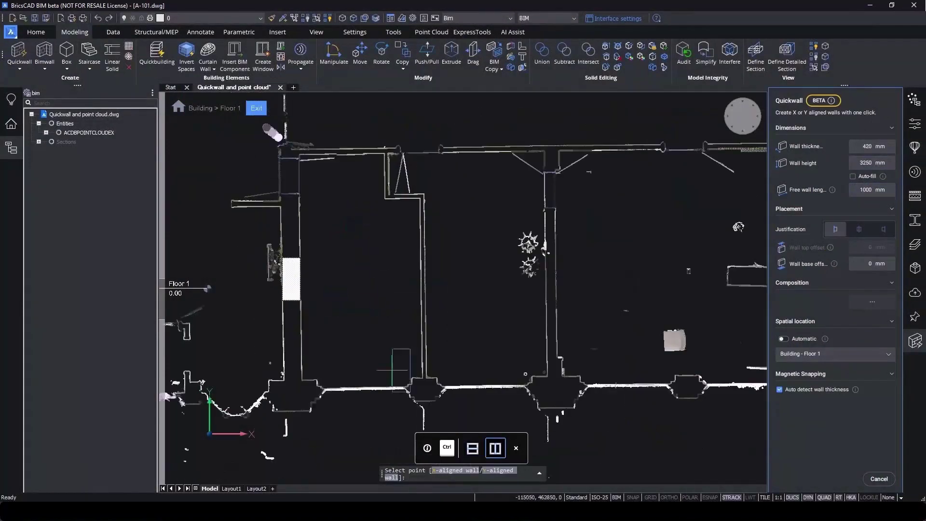
scroll(392, 370, "up", 3)
left_click(453, 402)
left_click(706, 257)
scroll(459, 283, "up", 3)
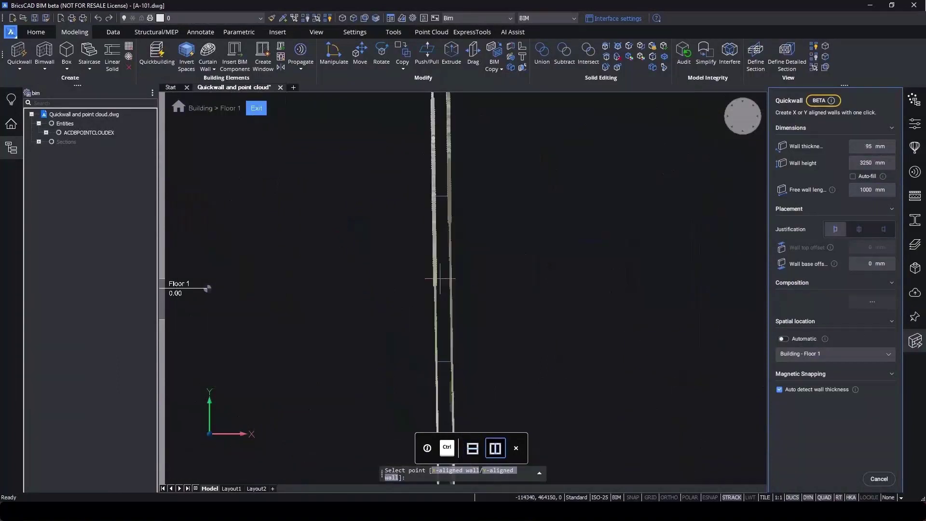
scroll(440, 279, "down", 4)
scroll(401, 246, "up", 4)
- Fill the thin wall's vertical gap and the lower horizontal gap, and place the final top-right wall
left_click(391, 244)
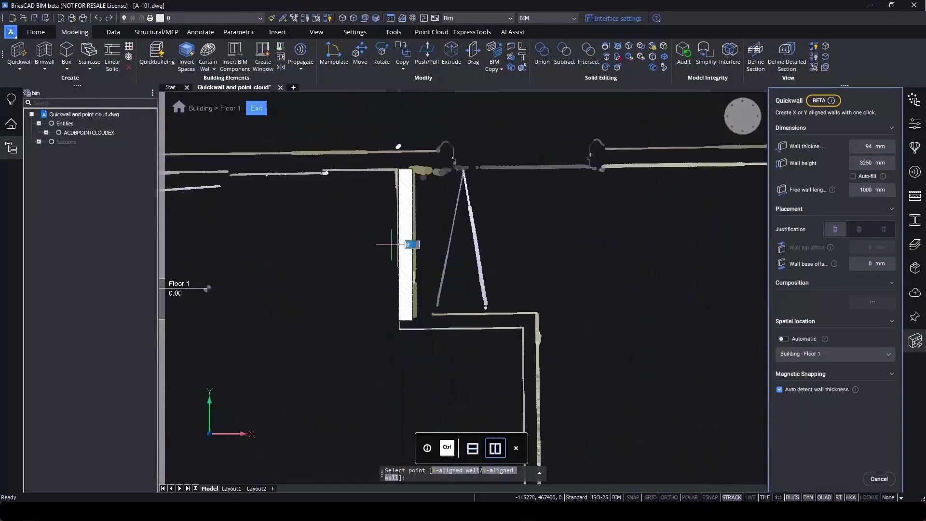
key("ctrl")
left_click(463, 314)
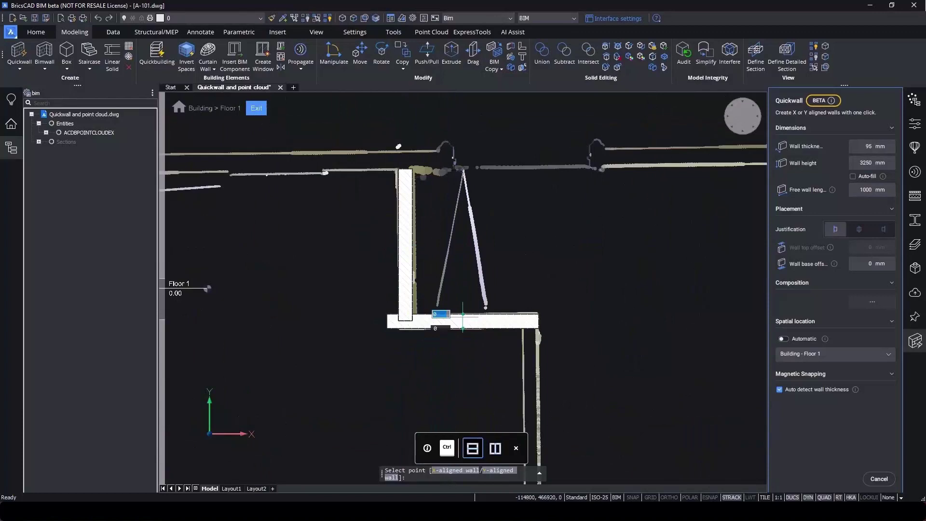
left_click(678, 151)
key("Escape")
key("Escape")
key("Escape")
scroll(554, 135, "down", 6)
scroll(554, 134, "up", 2)
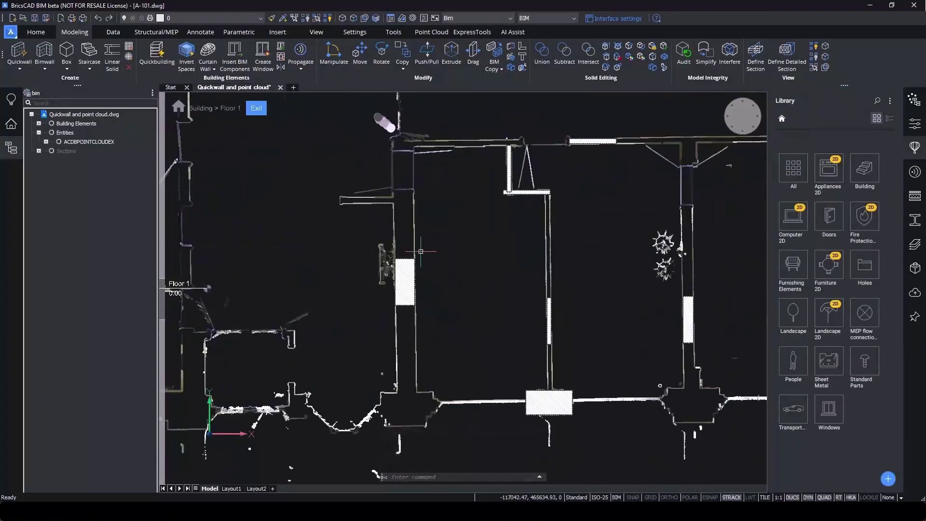
- L-Connect the left/bottom and bottom/right outer wall corners
left_click(413, 267)
left_click(537, 400)
left_click(553, 405)
key("Return")
left_click(564, 396)
left_click(690, 333)
left_click(707, 338)
key("Return")
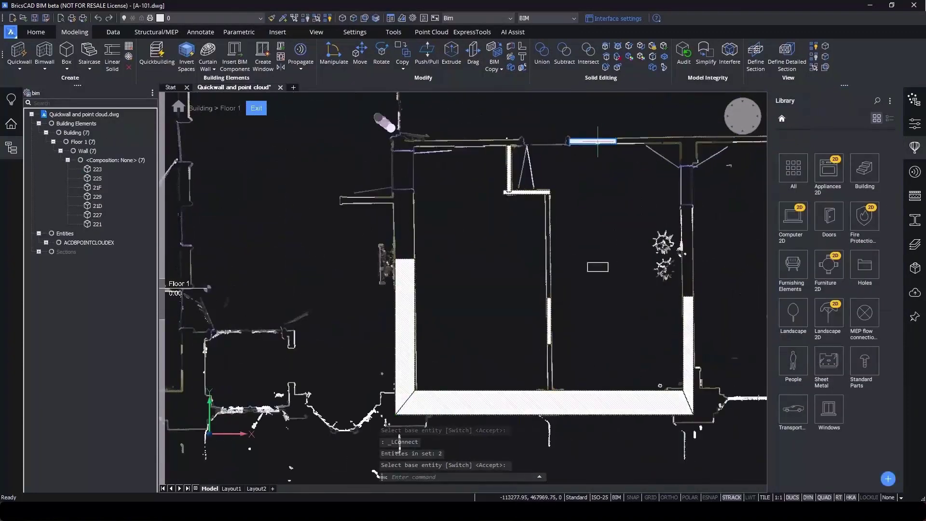
- L-Connect the top/right and left/top outer wall corners to close the room
left_click(598, 142)
left_click(687, 316)
left_click(726, 325)
key("Return")
left_click(406, 272)
left_click(574, 142)
left_click(589, 148)
key("Return")
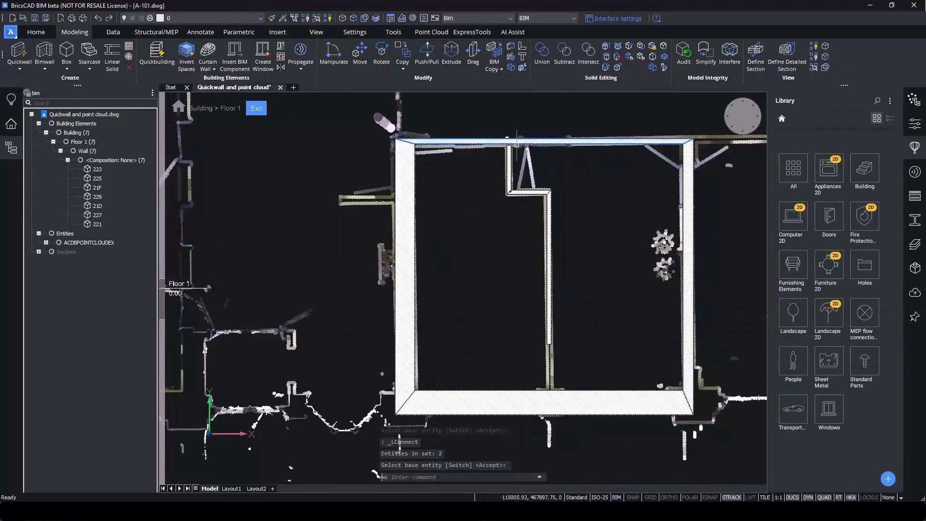
- BIMEXTEND interior wall 225 up to the top wall and wall 223 down to the bottom wall
scroll(513, 146, "up", 3)
left_click(507, 161)
mouse_move(529, 169)
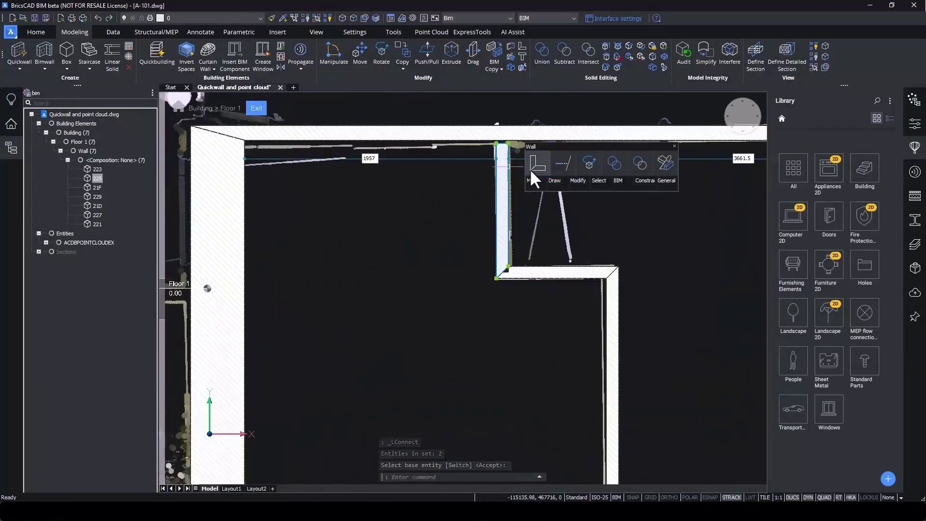
left_click(555, 163)
scroll(554, 151, "down", 6)
scroll(563, 268, "up", 5)
left_click(564, 254)
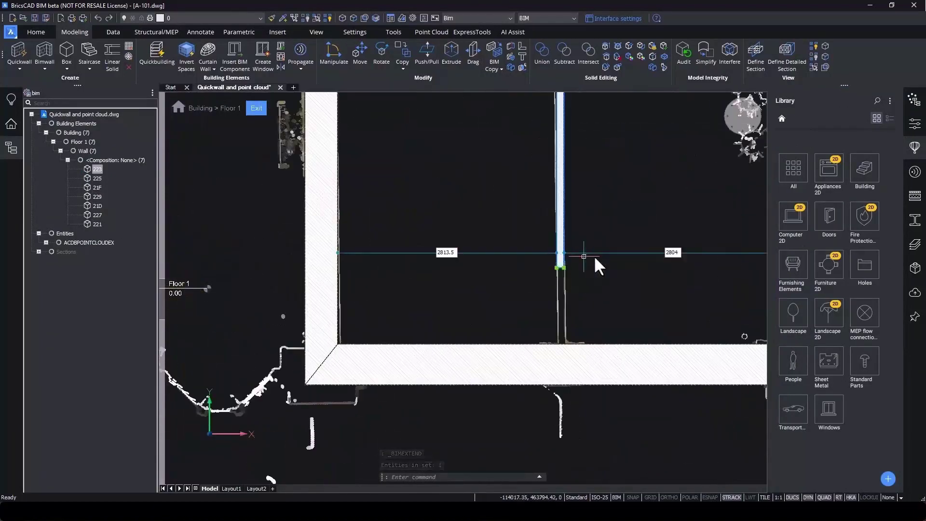
left_click(595, 258)
scroll(510, 324, "down", 5)
scroll(533, 240, "up", 4)
key("Escape")
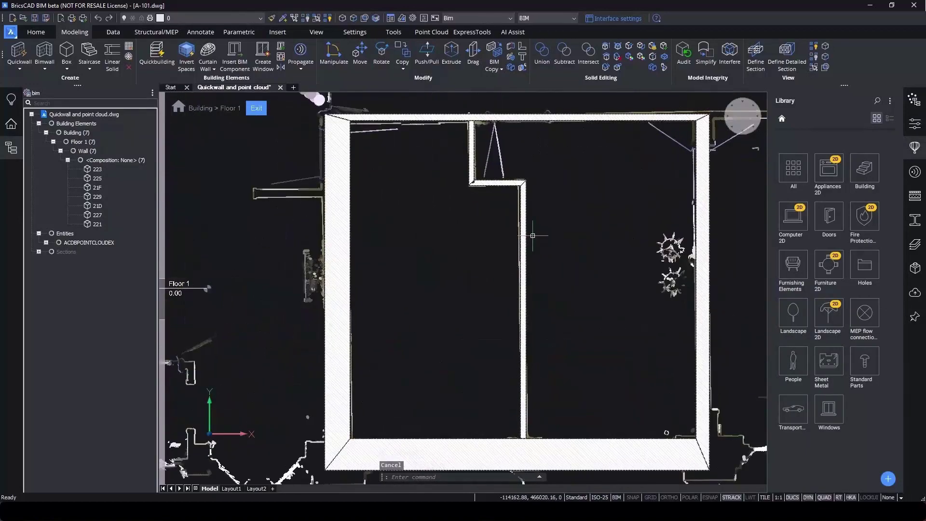
- Hide the point cloud, switch to the Top Front Left view, and exit the floor
right_click(87, 240)
left_click(138, 256)
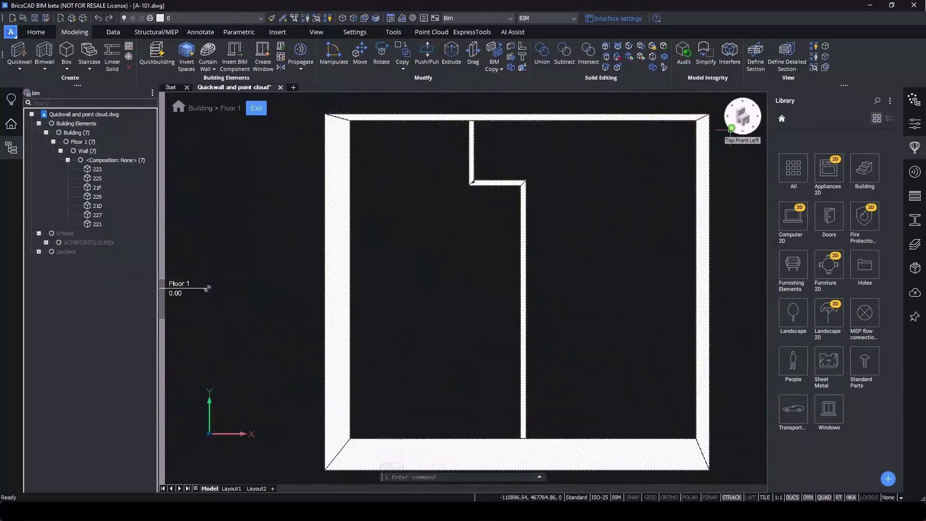
left_click(732, 128)
left_click(254, 108)
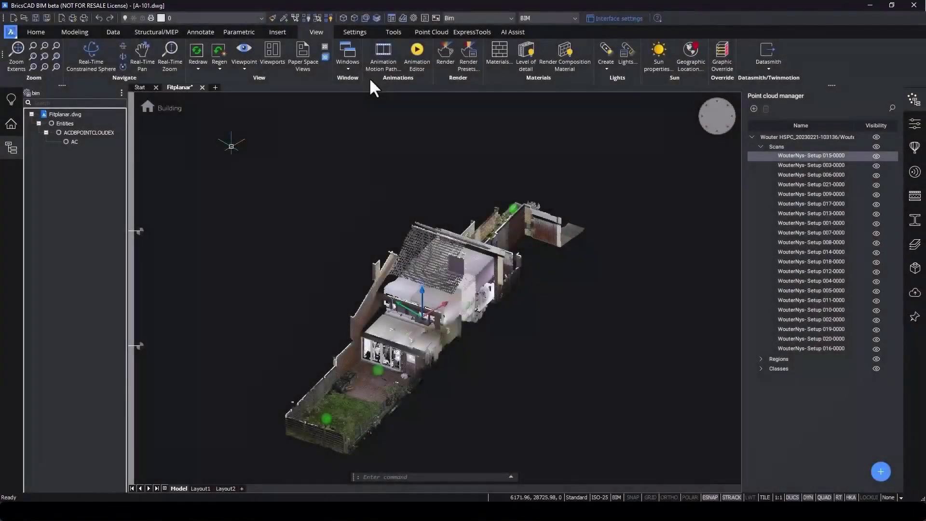
- In the top front left isometric view, open the scan bubble's room panorama
left_click(731, 139)
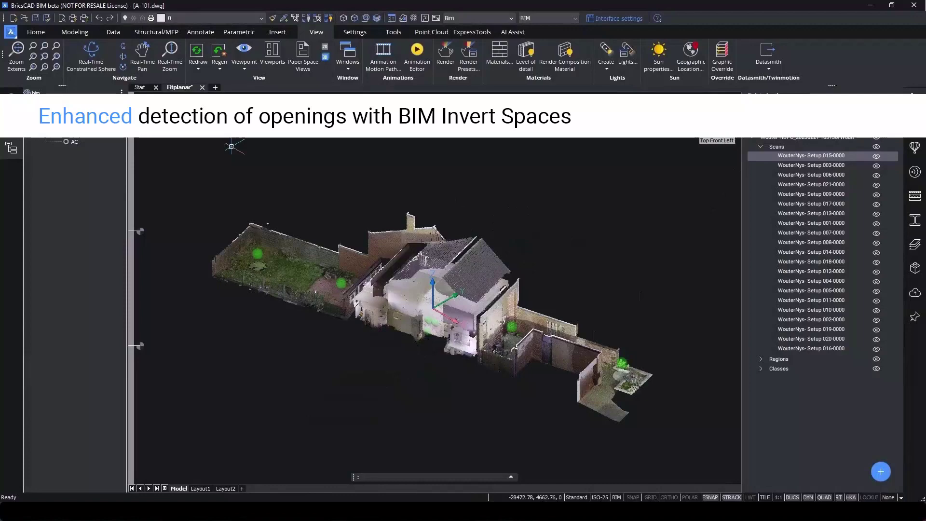
left_click(706, 130)
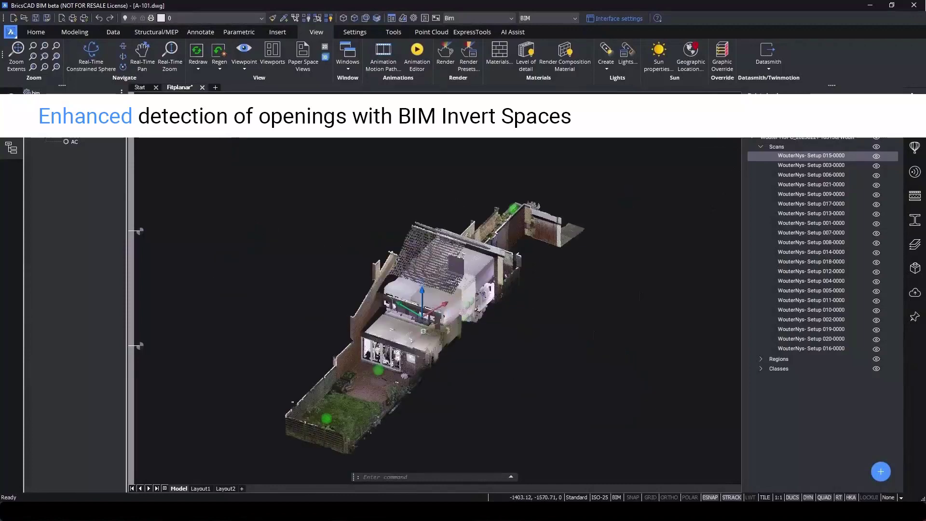
scroll(423, 331, "up", 5)
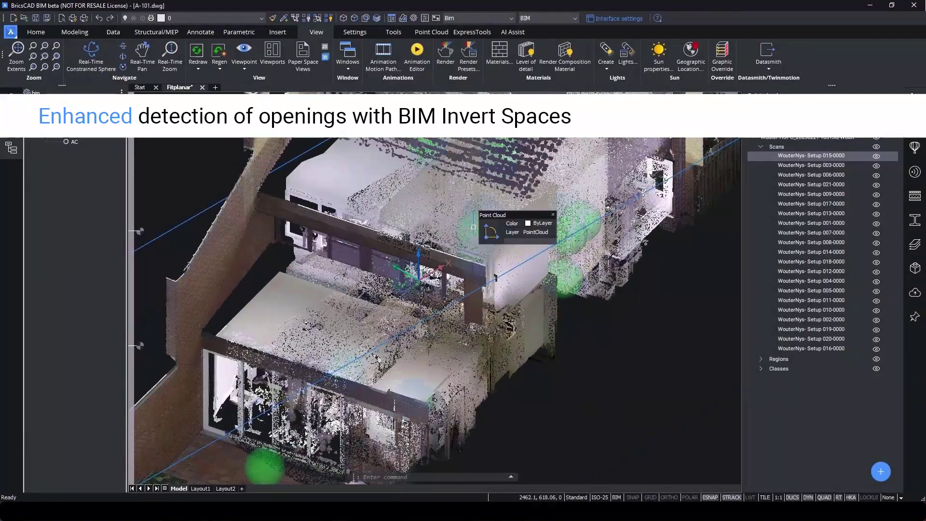
double_click(472, 234)
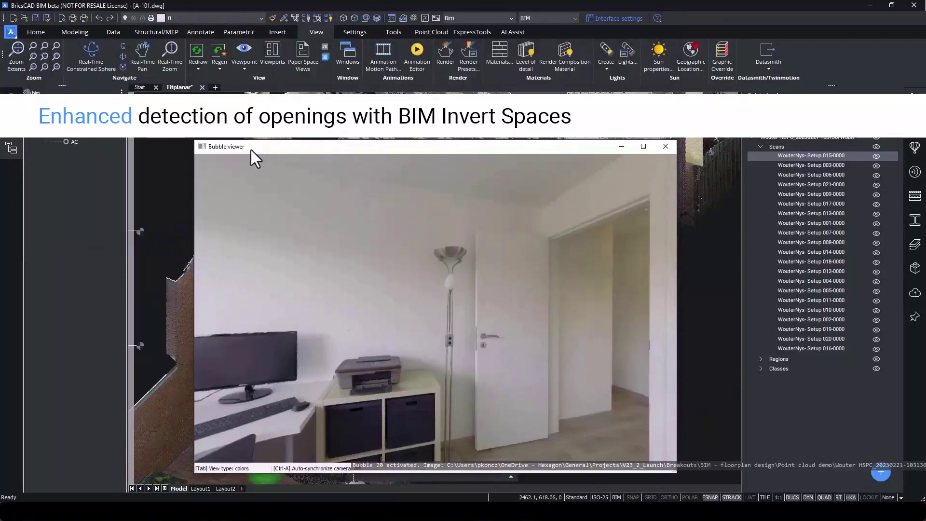
- Run Fit Planar on the ceiling, back and right walls, and mark the doorway as an opening
left_click(424, 34)
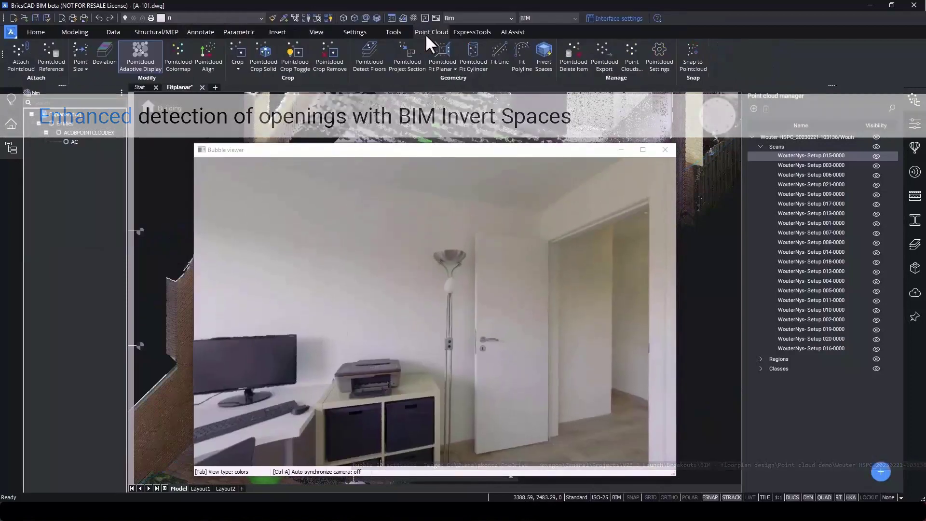
left_click(439, 51)
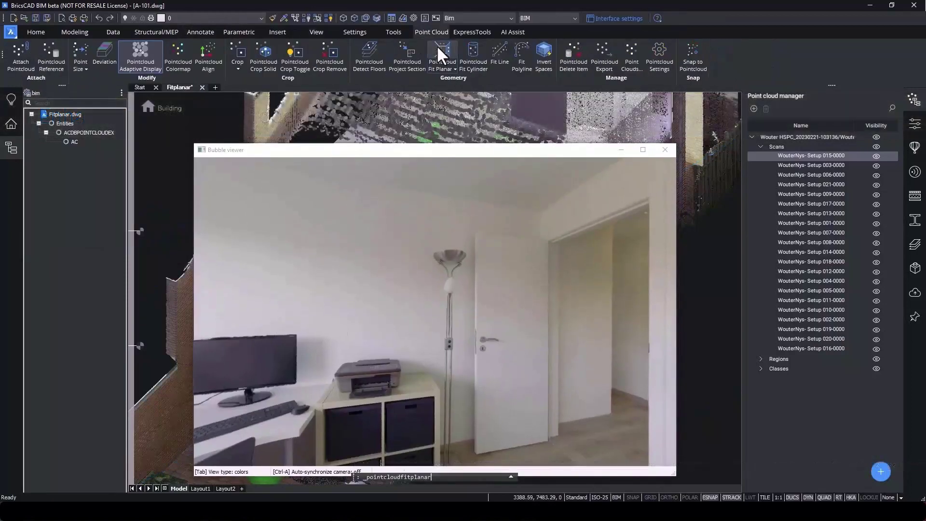
left_click(512, 179)
left_click(439, 221)
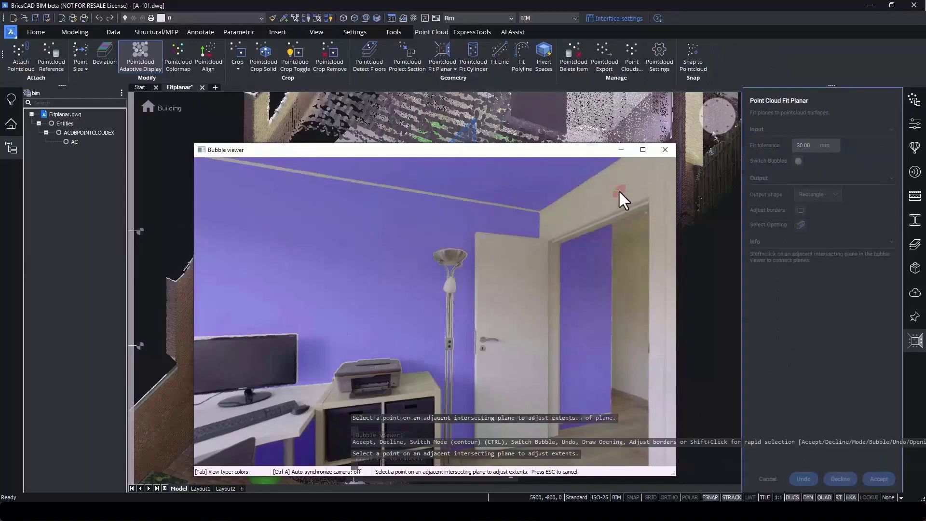
left_click(618, 189)
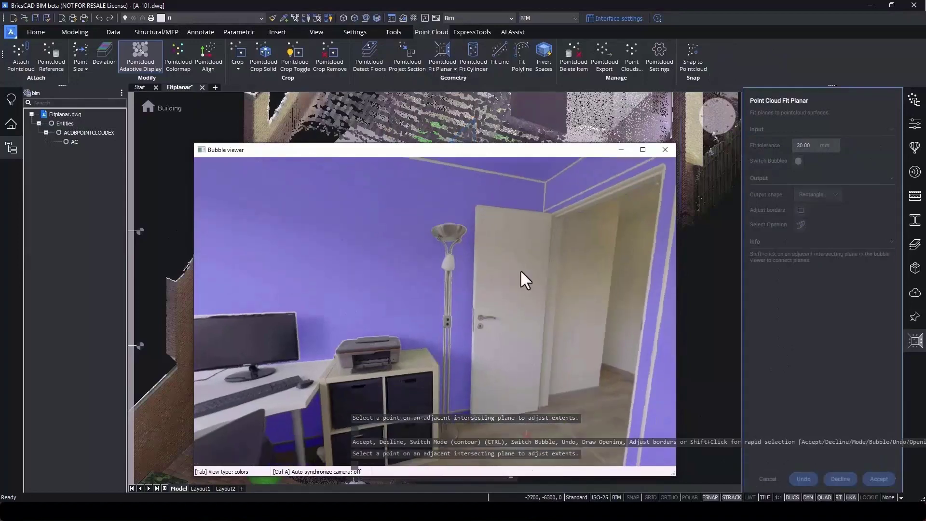
left_click(800, 224)
left_click(635, 262)
- Fit the left wall plane, mark the window as an opening, and accept
left_click_drag(436, 251, 666, 277)
left_click(419, 192)
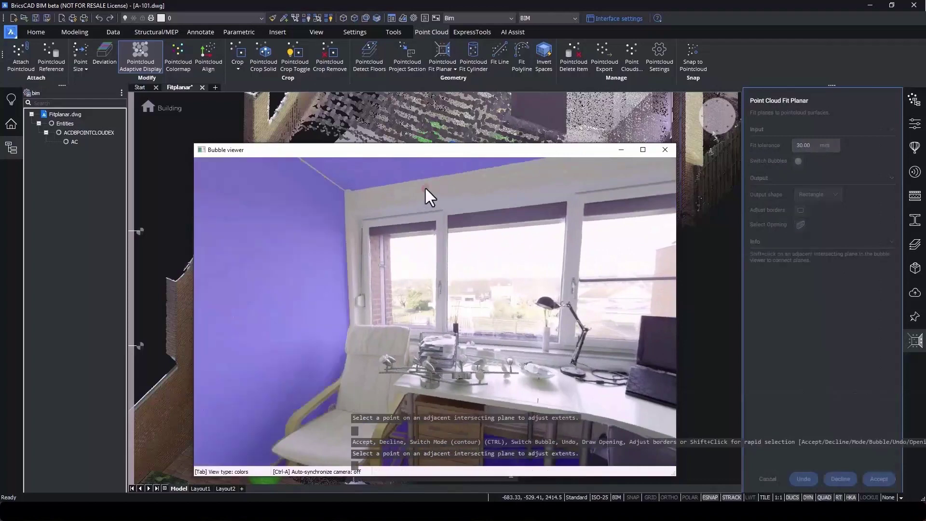
left_click(801, 225)
left_click(425, 214)
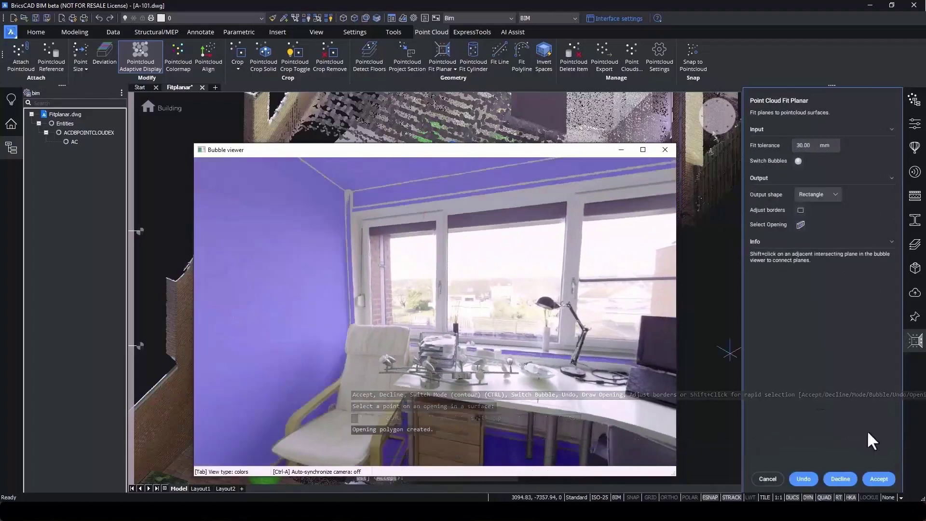
left_click(884, 480)
left_click(885, 481)
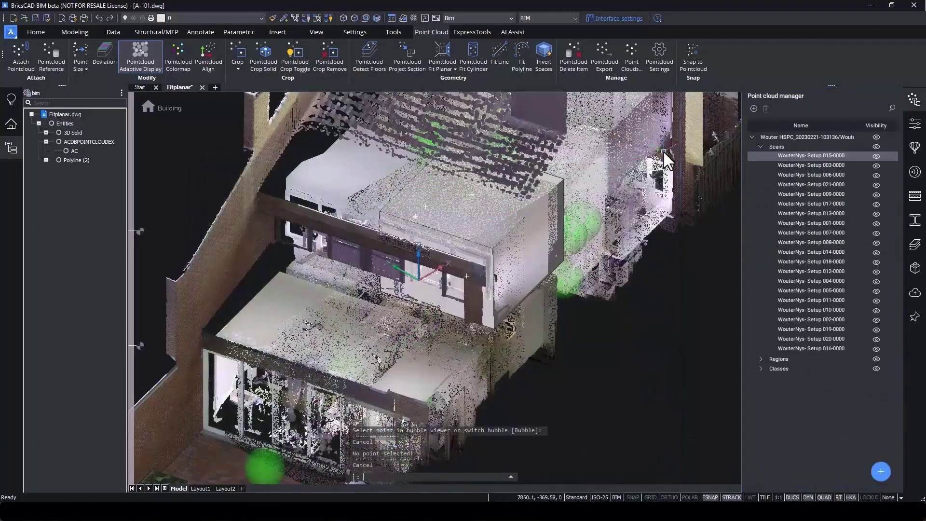
- Hide the point cloud and apply the Optimize face rectification
right_click(73, 141)
left_click(90, 158)
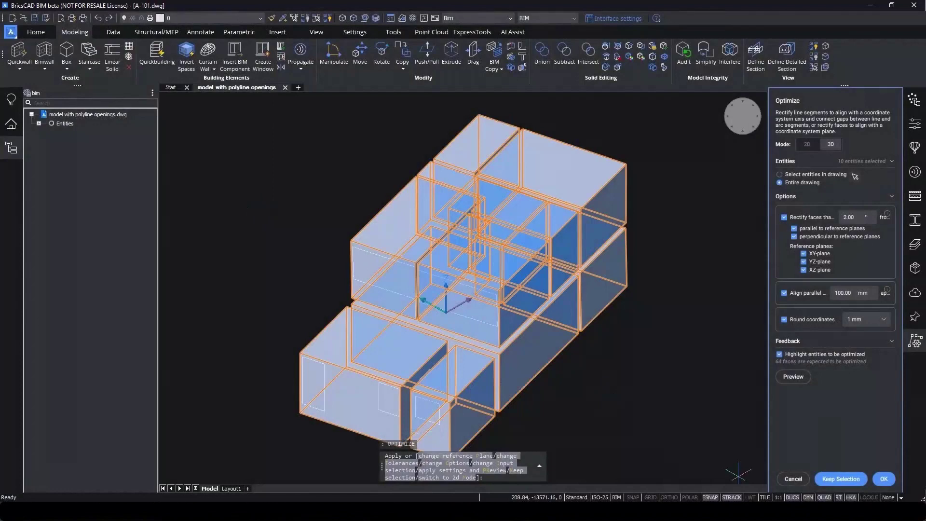
left_click(884, 479)
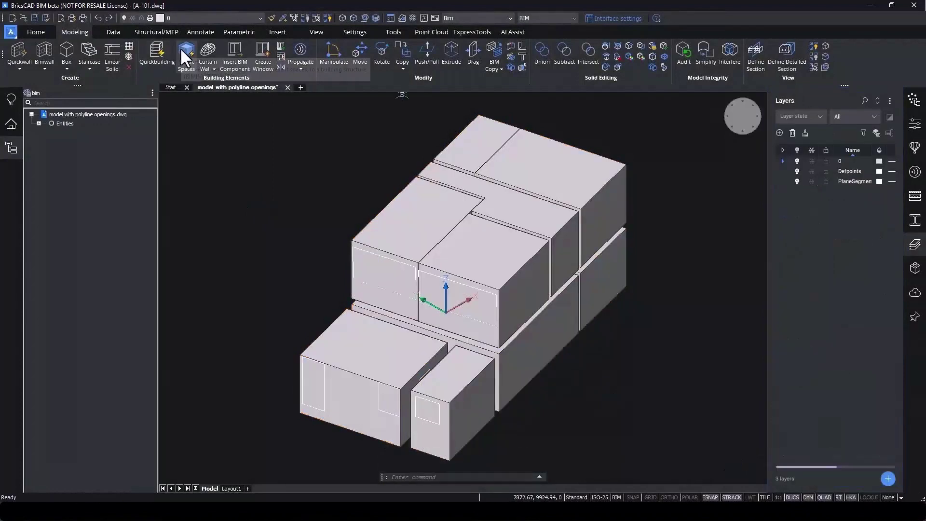
- Run Invert Spaces on the entire drawing to generate the building
left_click(183, 51)
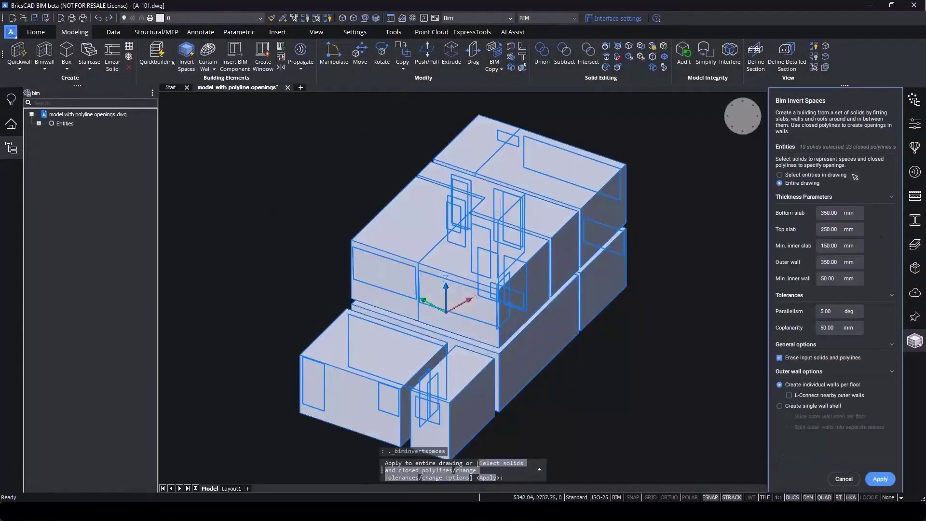
left_click(875, 482)
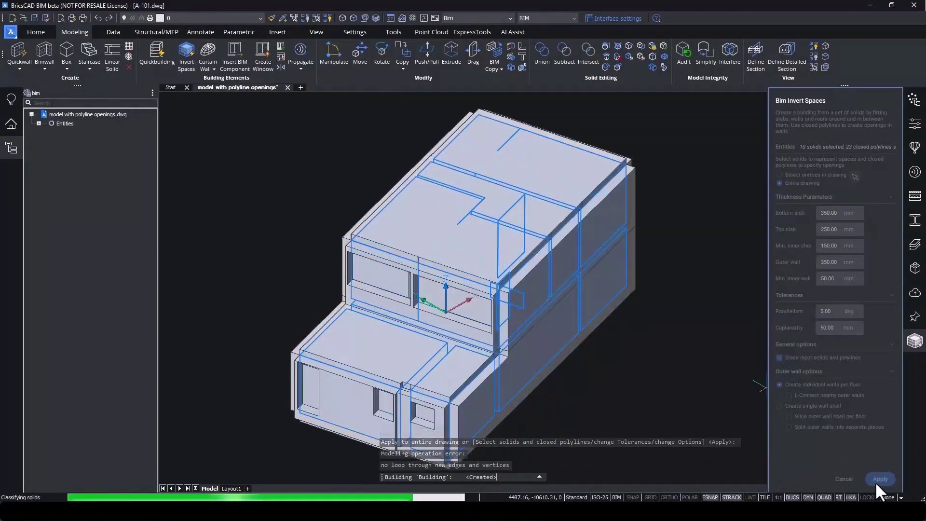
middle_click_drag(488, 416, 485, 396, "shift")
- L-Connect the side/front and C0/C3 wall corners, then thaw layer BC_SUBTRACT
left_click(482, 409)
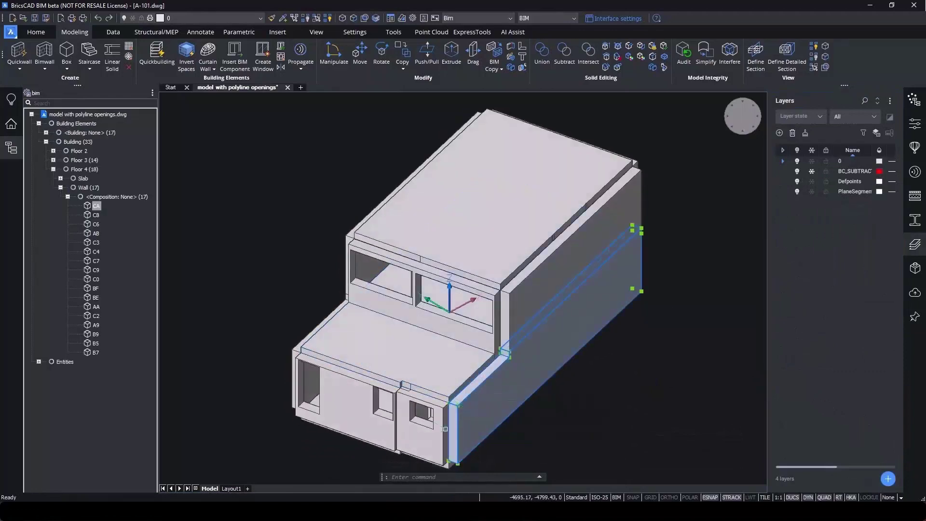
left_click(436, 440)
left_click(478, 440)
left_click(356, 404)
left_click(310, 337)
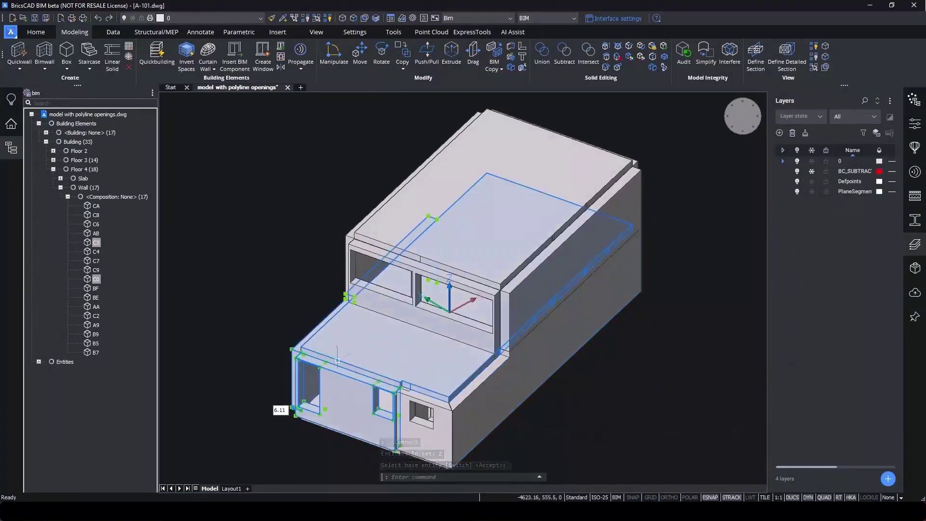
left_click(336, 354)
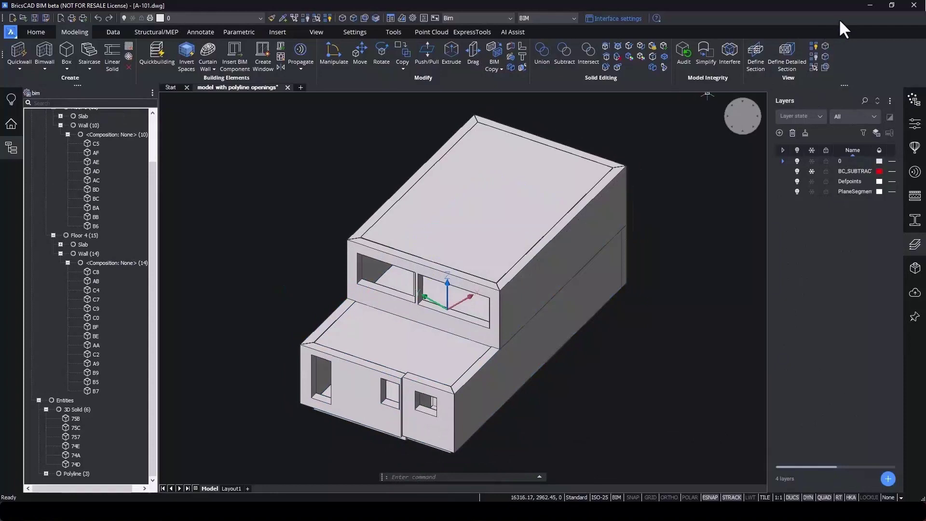
left_click(811, 171)
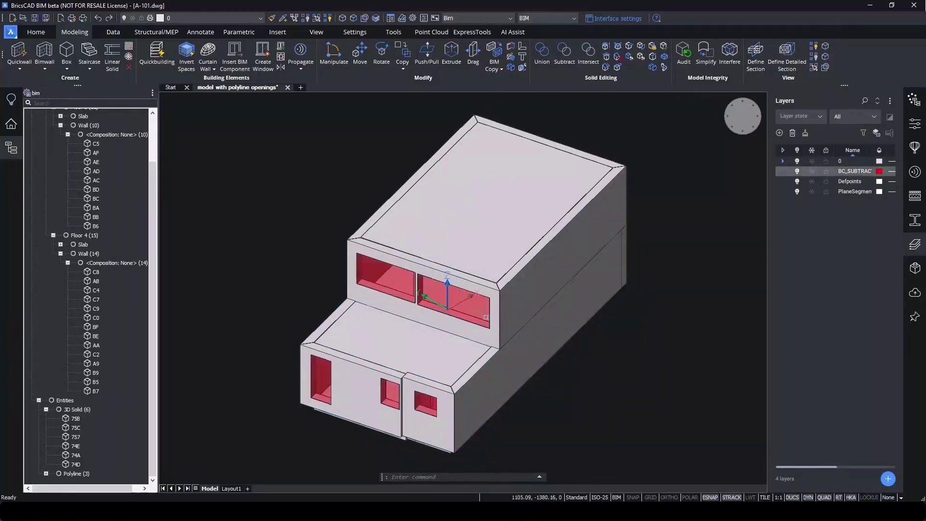
scroll(412, 159, "up", 3)
- Replace the tall ground-floor opening with the Door SingleSwing 1 component
mouse_move(422, 162)
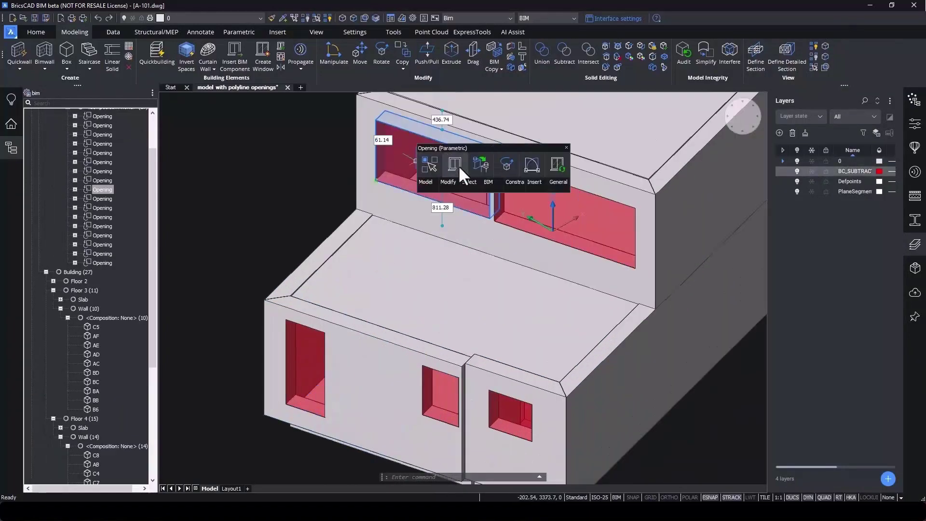
left_click(458, 165)
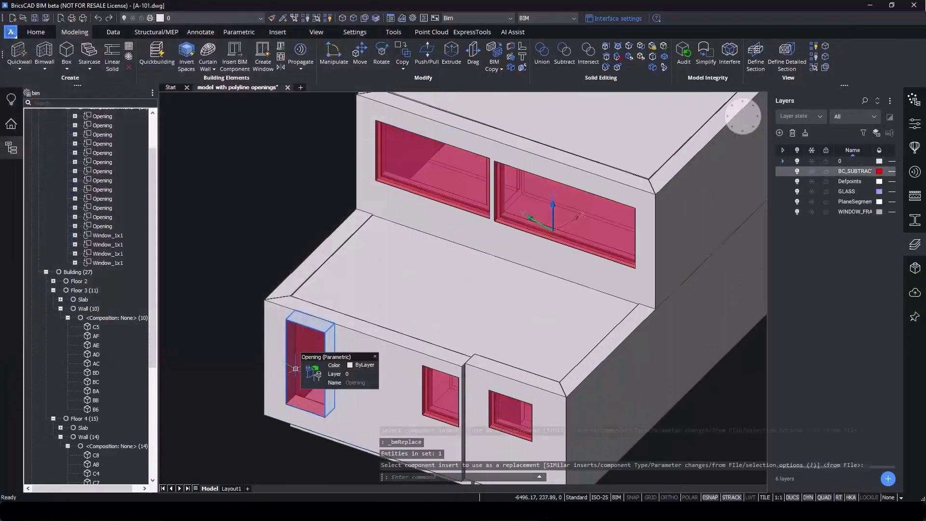
left_click(309, 370)
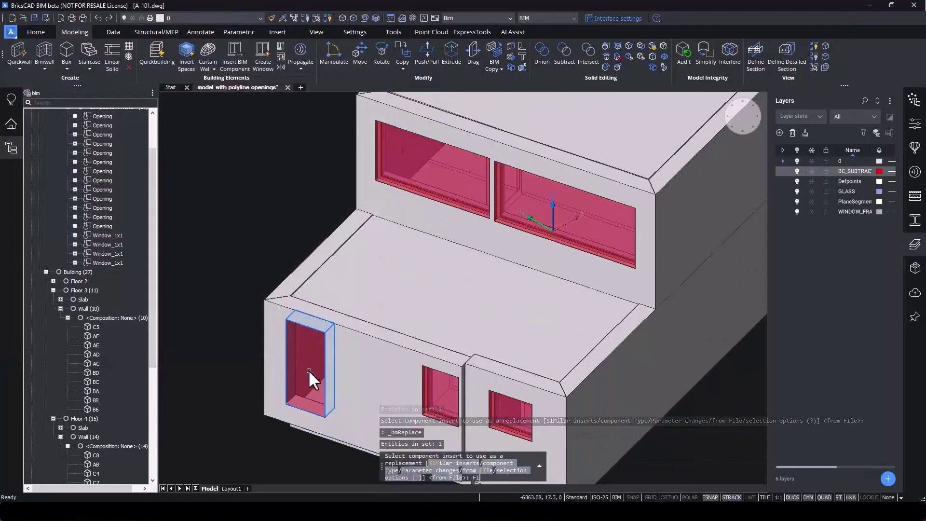
key("Return")
left_click(195, 24)
double_click(132, 71)
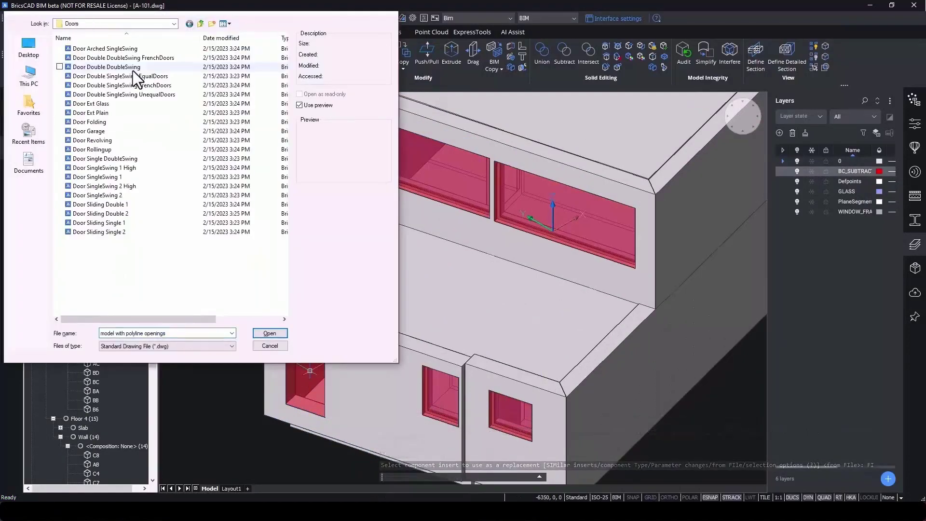
double_click(115, 177)
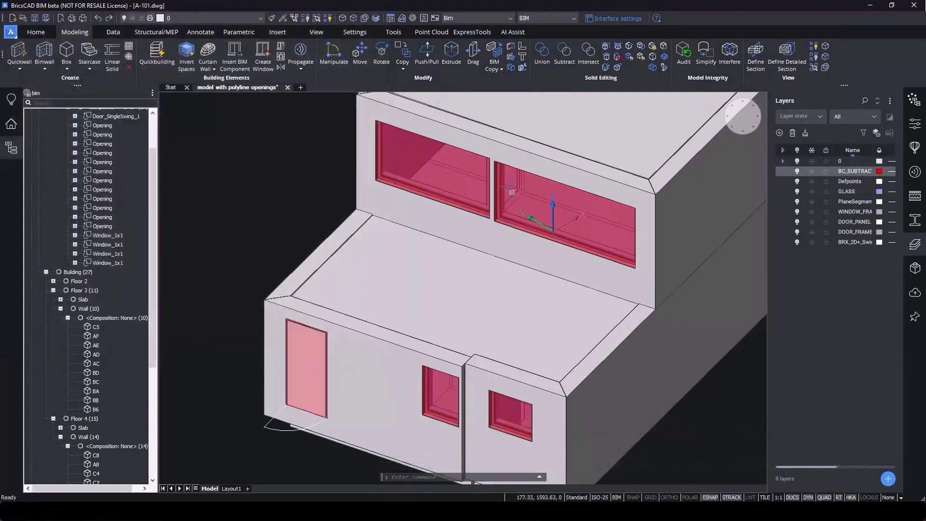
- Freeze BC_SUBTRACT and orbit the model to face the building front
left_click(812, 171)
middle_click_drag(530, 425, 548, 384, "shift")
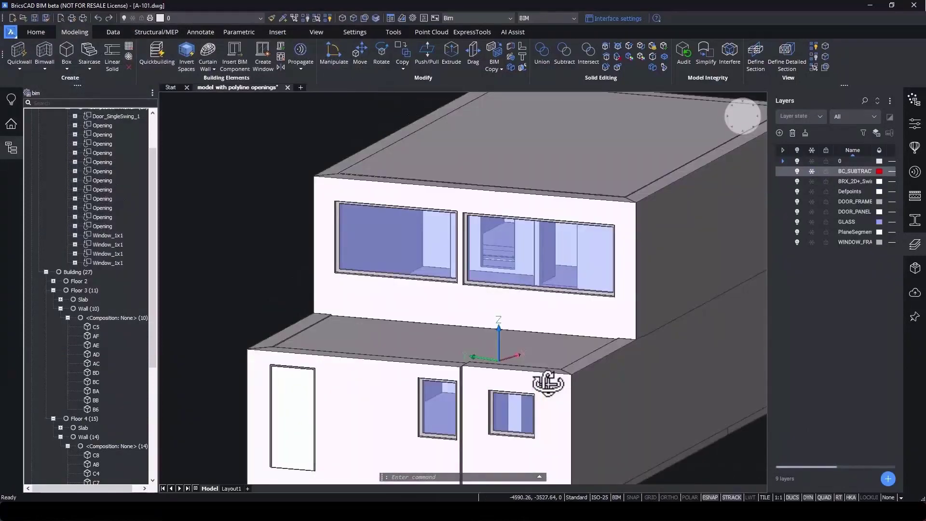
middle_click_drag(548, 383, 554, 368, "shift")
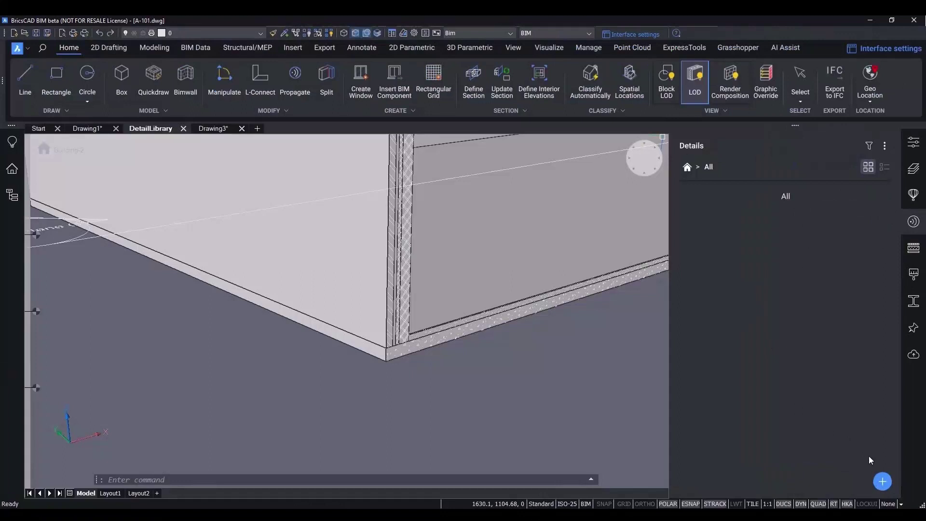
- Start a new detail and pick the wall and floor slab as reference solids
left_click(883, 482)
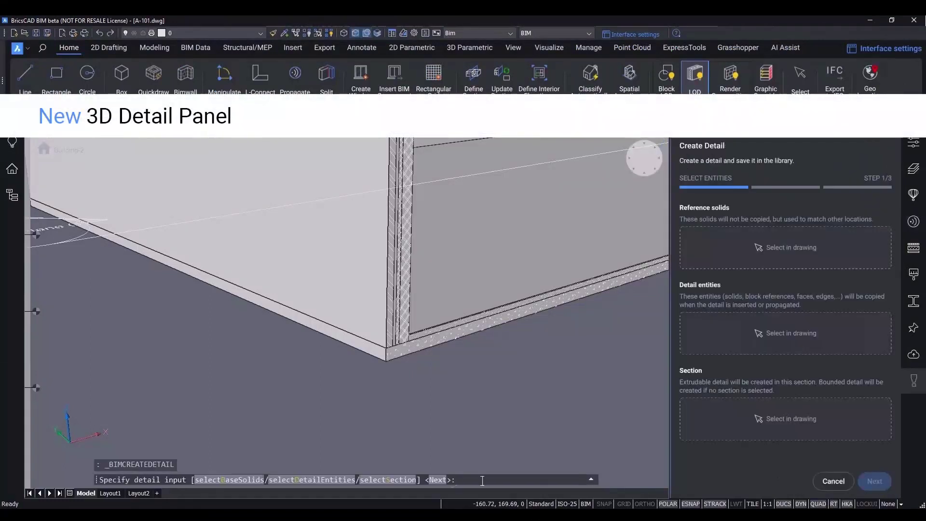
left_click(590, 479)
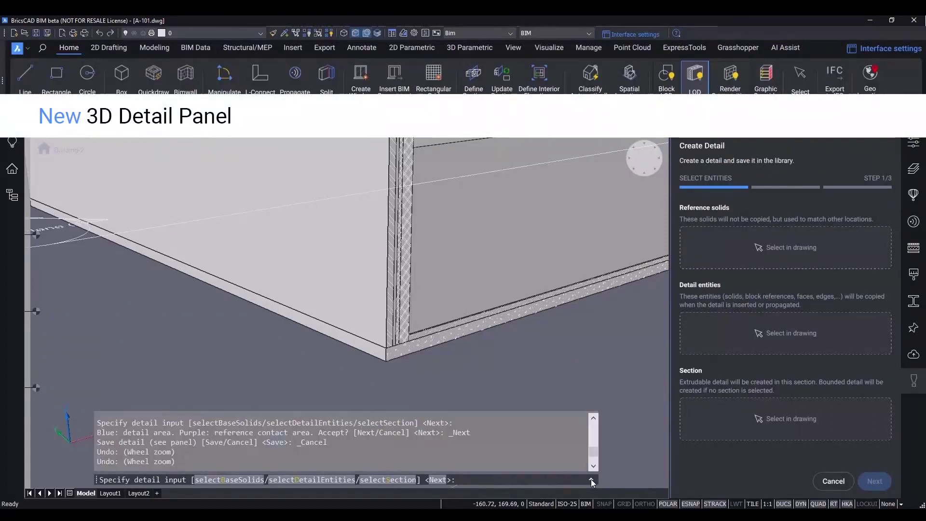
left_click(591, 481)
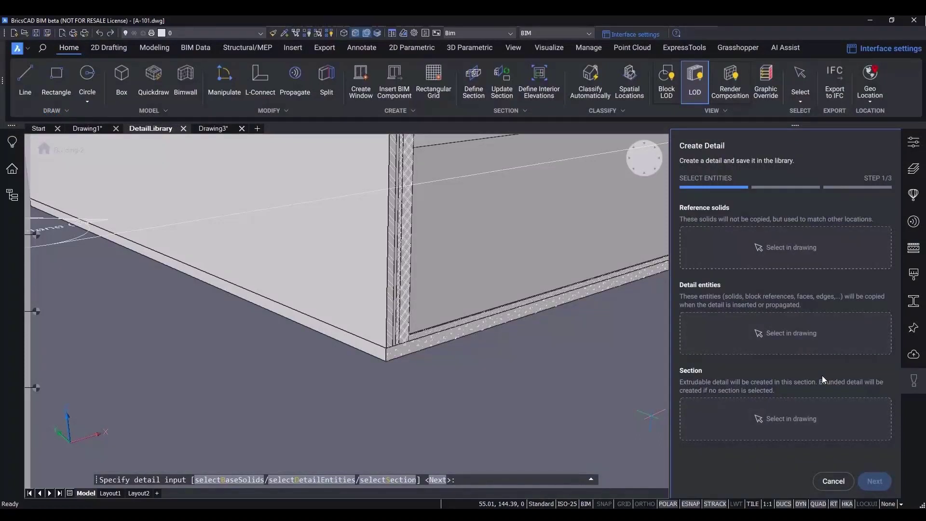
left_click(774, 247)
scroll(478, 318, "up", 3)
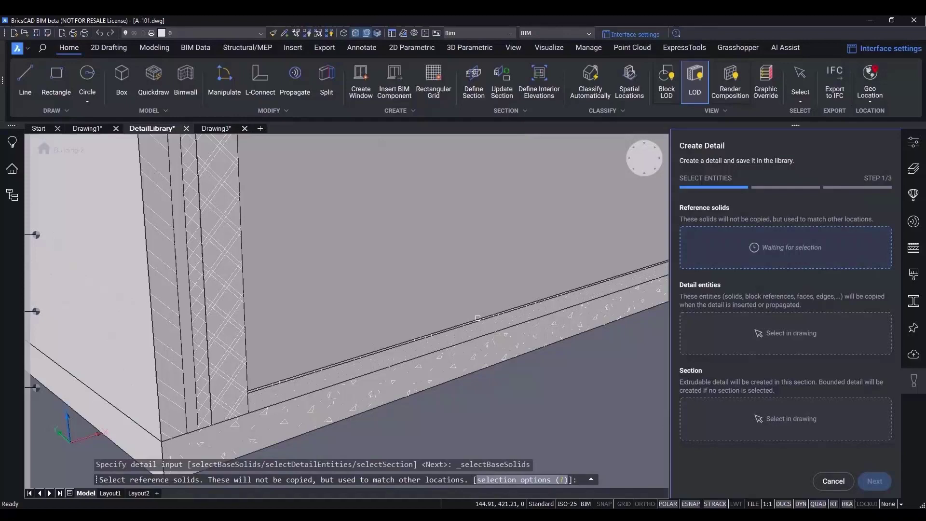
left_click(229, 342)
left_click(410, 352)
scroll(461, 297, "down", 3)
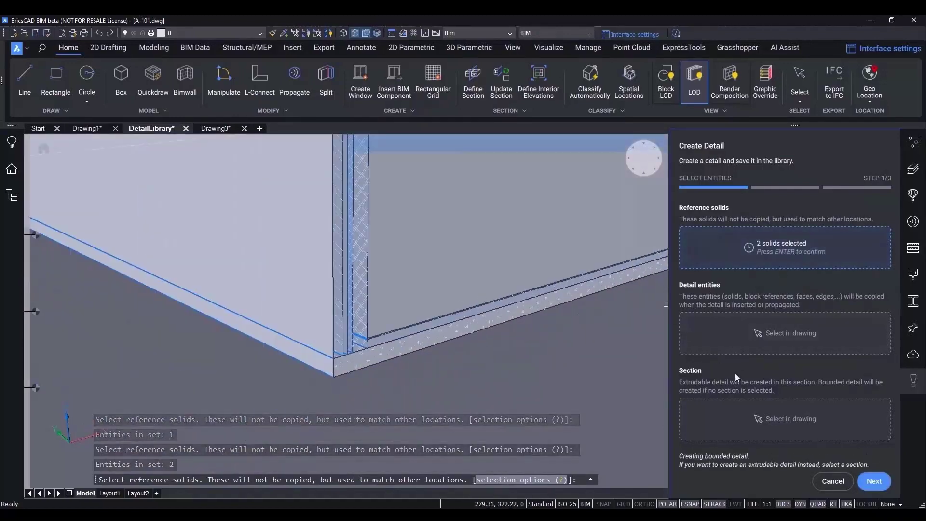
- Choose the section at the wall corner and advance to the Inspect step
left_click(793, 416)
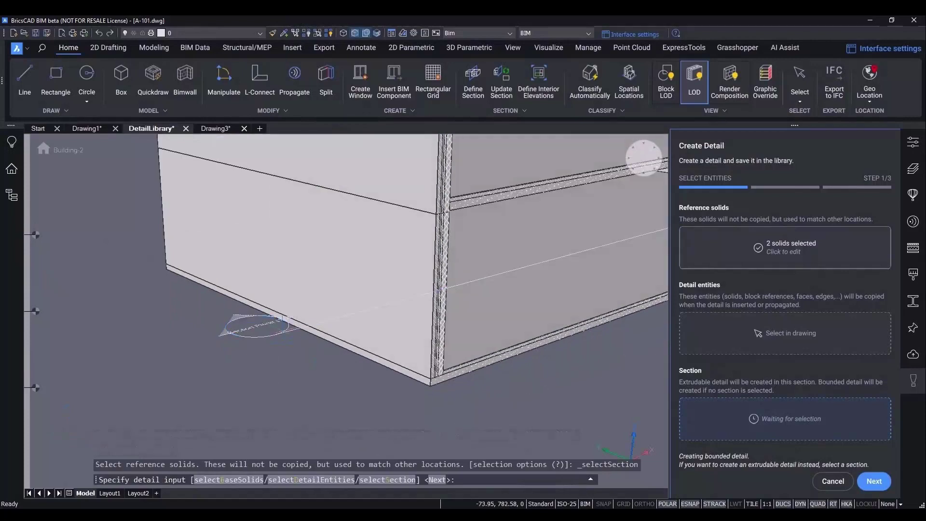
left_click(284, 329)
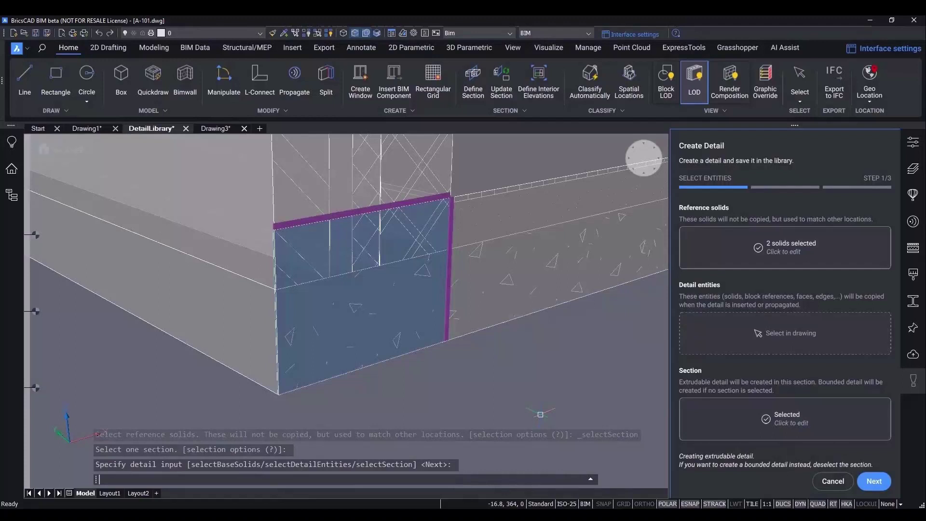
key("Return")
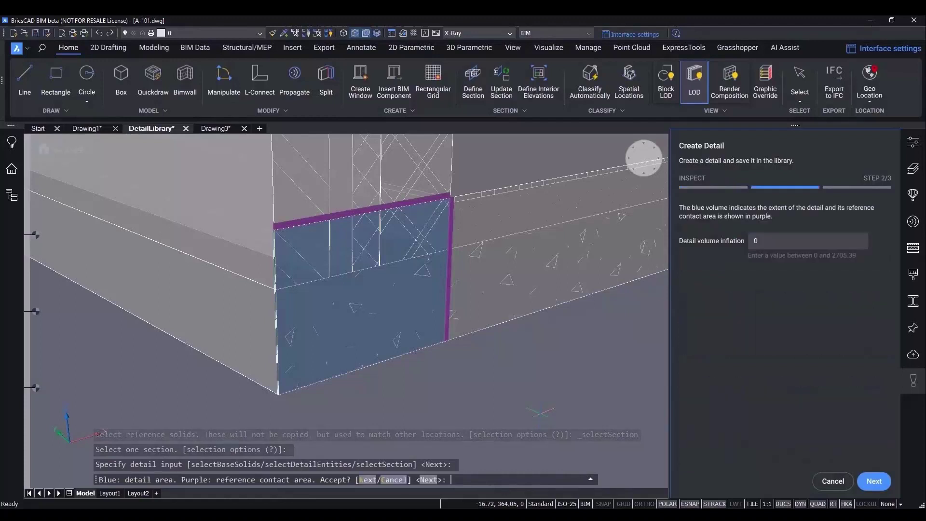
- Accept the contact area, name the detail DemoDetail, set category WallSlab, and finish
left_click(883, 482)
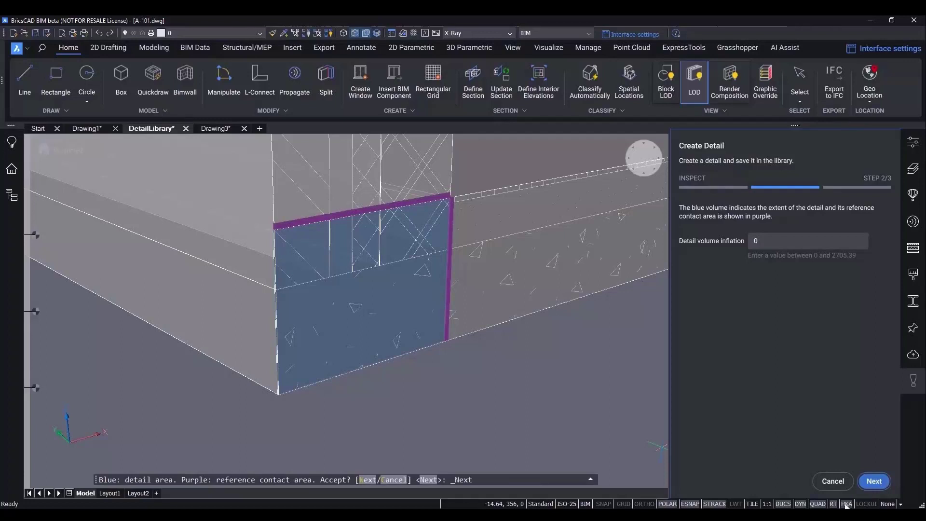
type("DemoDetail")
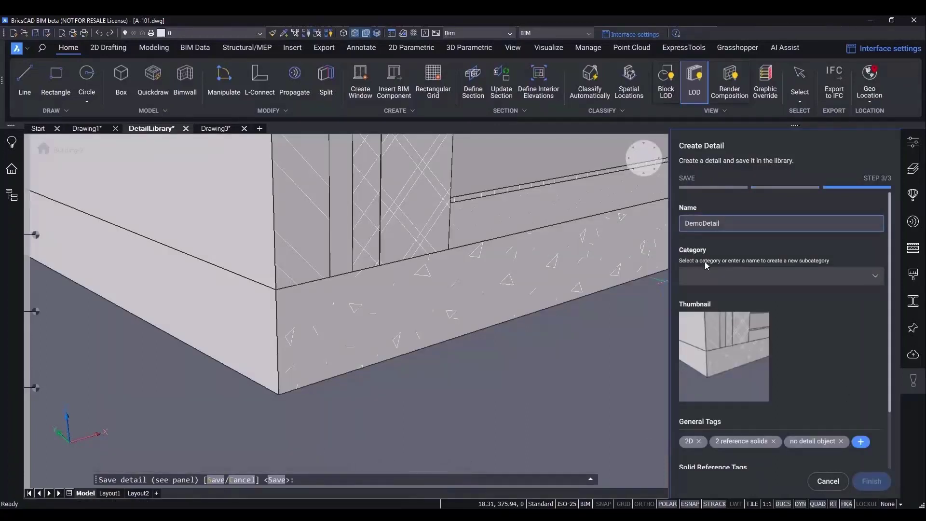
left_click(707, 271)
type("WallSlab")
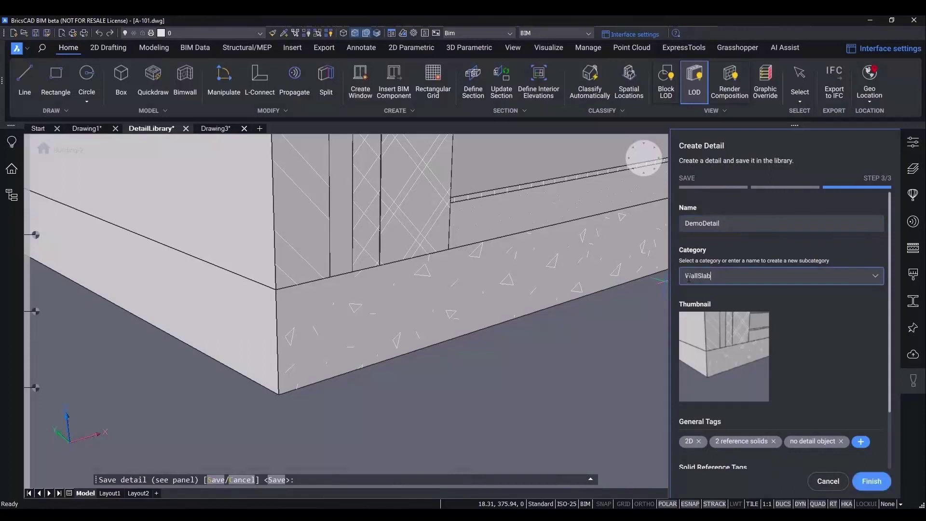
scroll(761, 357, "down", 2)
left_click(872, 482)
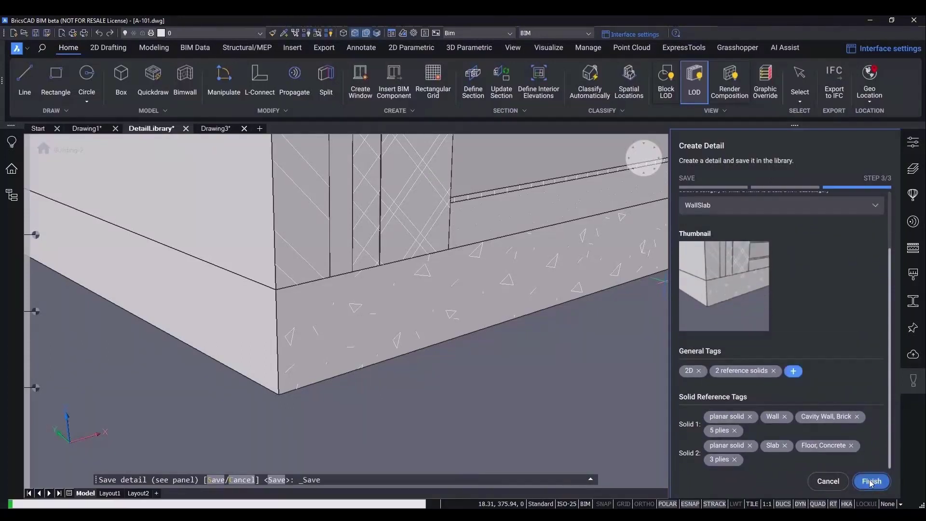
- Open DemoDetail in the WallSlab folder and propagate it to matching locations
left_click(733, 233)
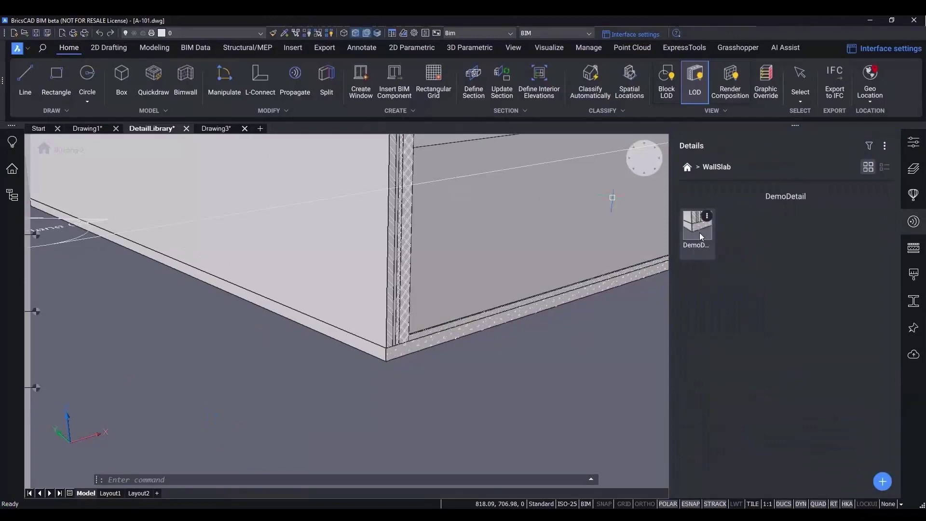
left_click(699, 233)
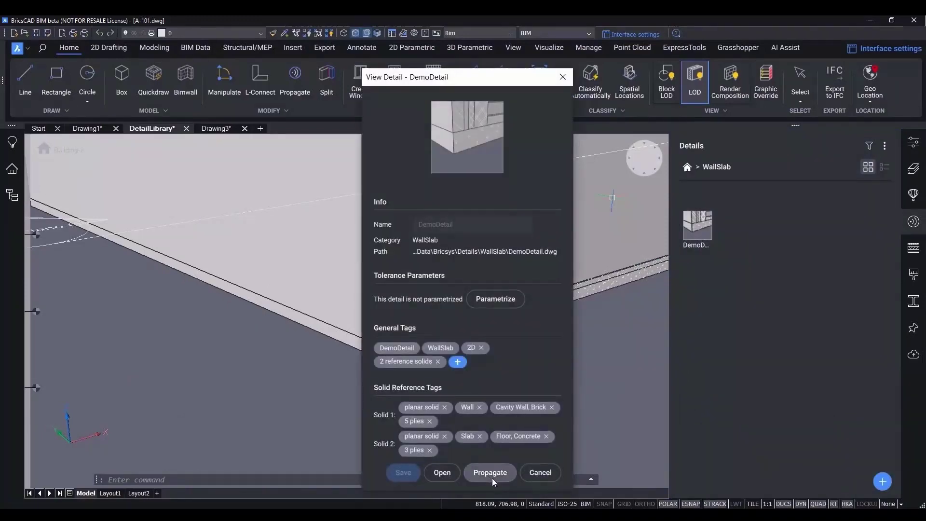
left_click(491, 477)
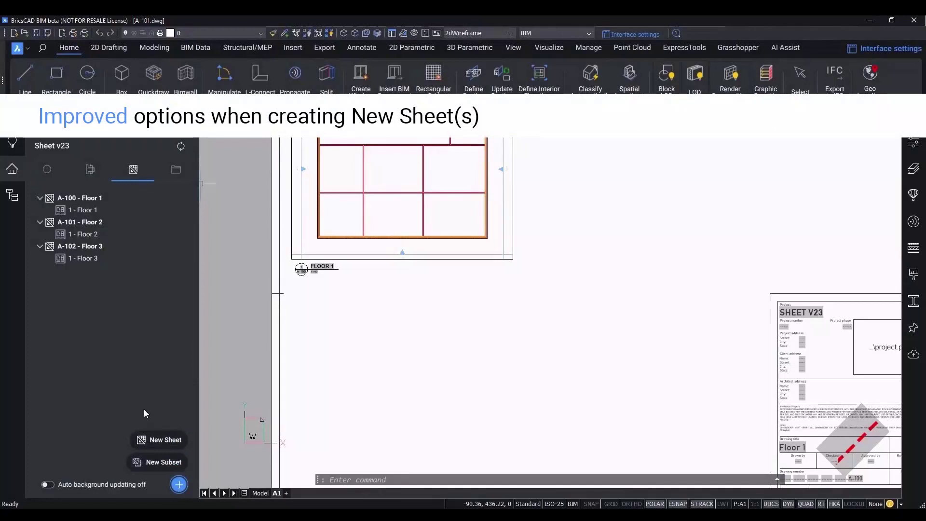
- Create sheet TitleDemo from scratch with prefix A on the A1 layout and add it
left_click(160, 441)
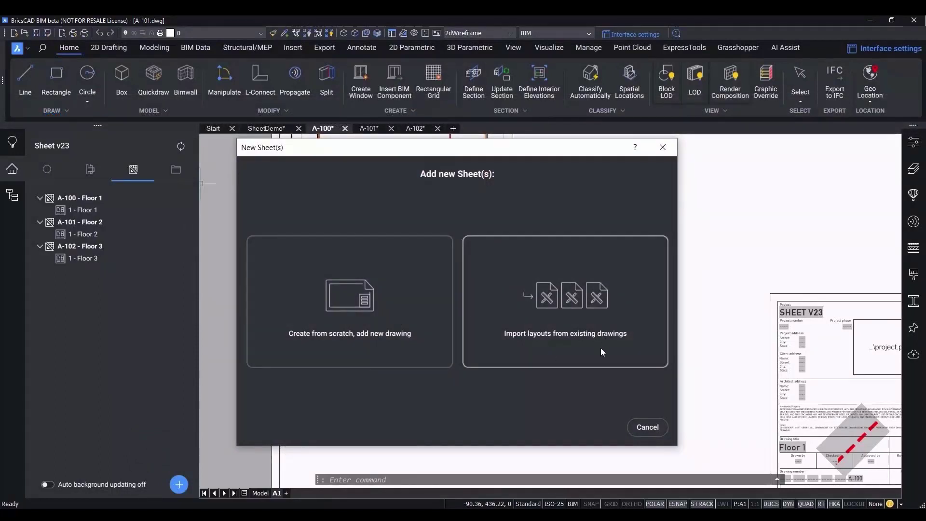
left_click(326, 314)
type("A")
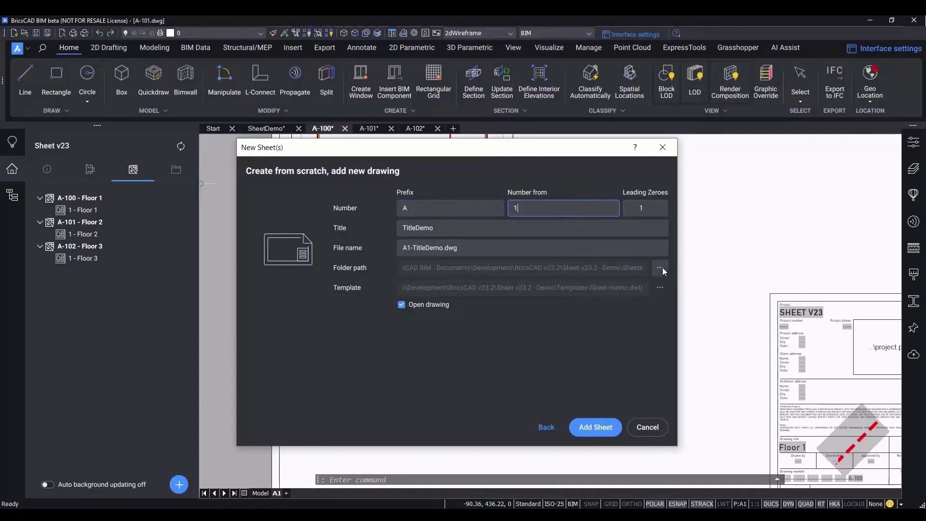
left_click(660, 288)
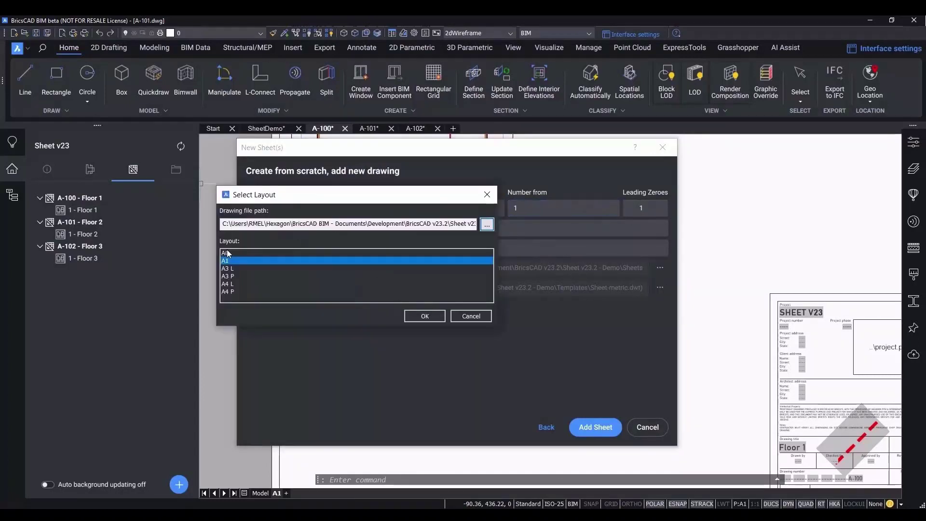
left_click(425, 317)
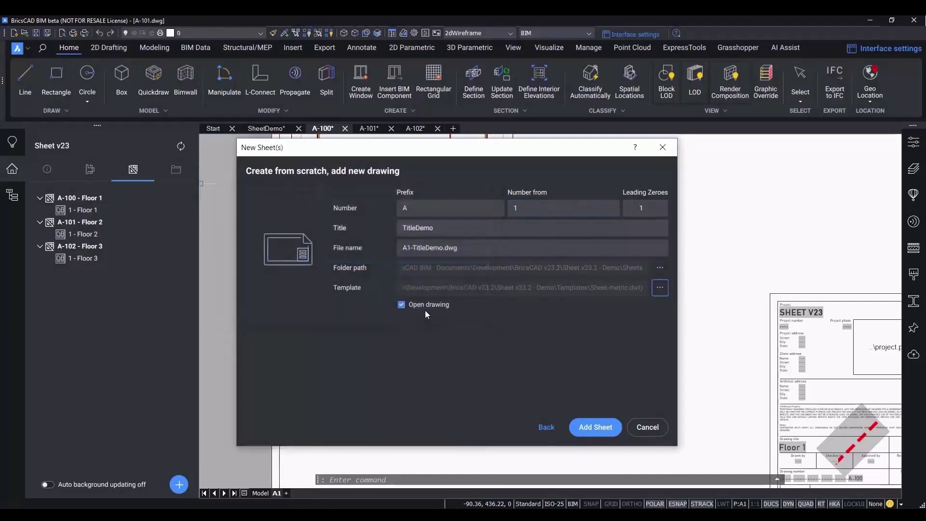
left_click(595, 432)
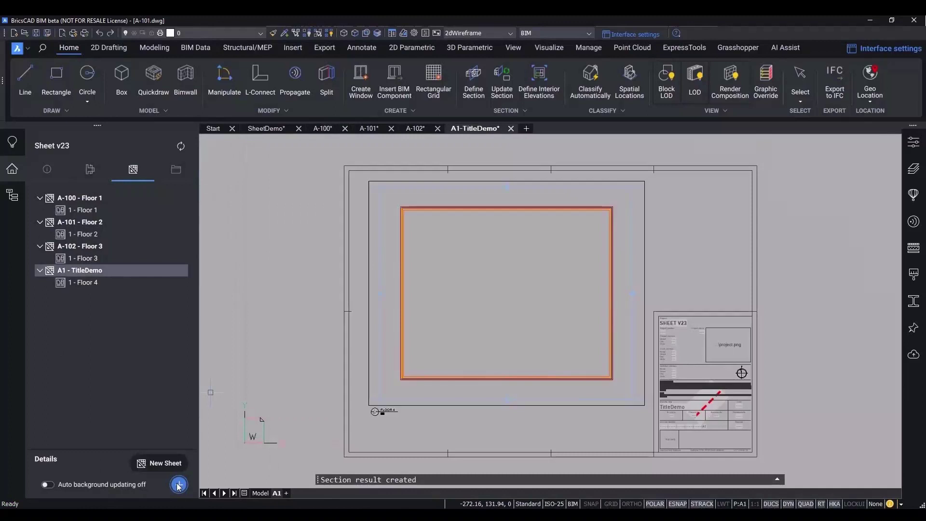
- Import A-102's A1 layout as a sheet titled by layout name, keeping automatic numbering
left_click(159, 440)
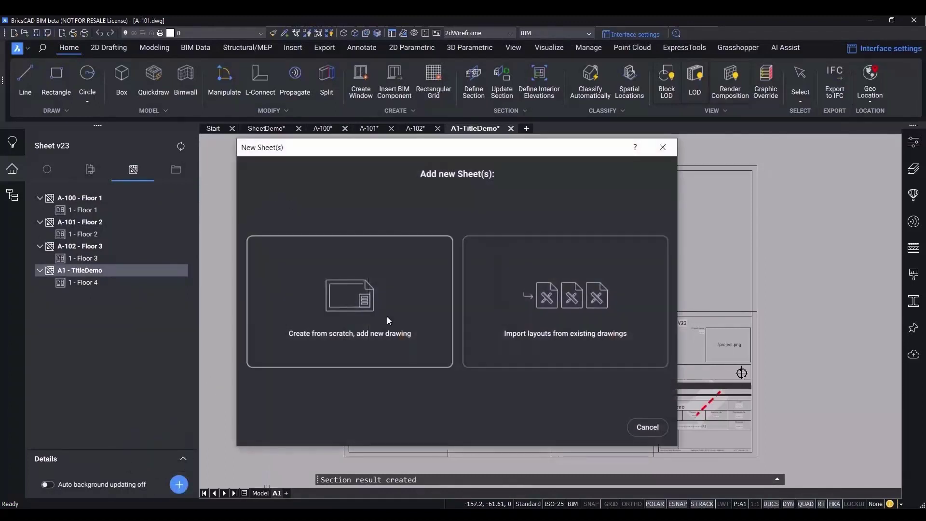
left_click(541, 337)
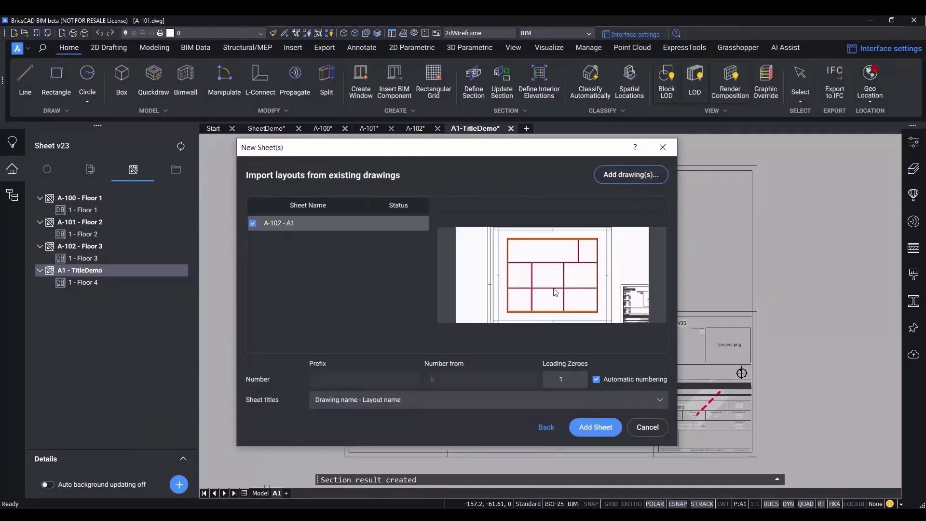
left_click(373, 400)
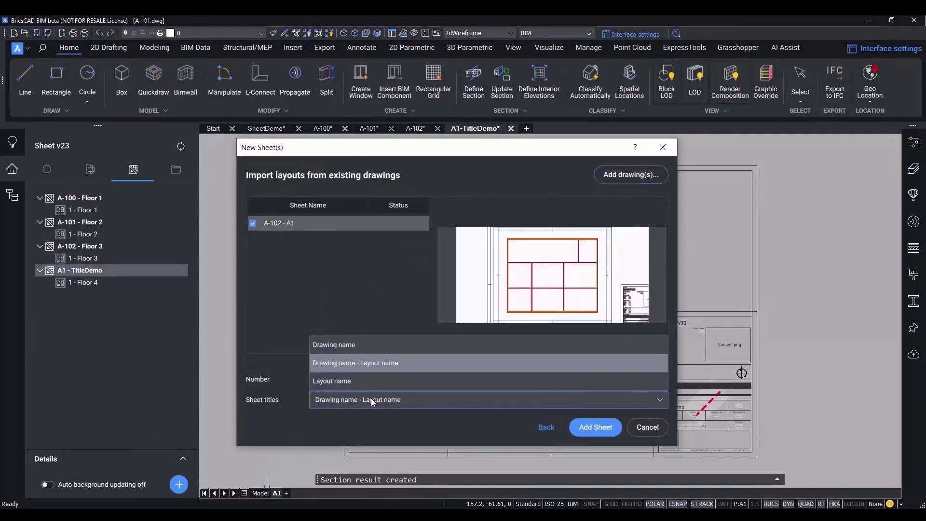
left_click(334, 346)
left_click(339, 407)
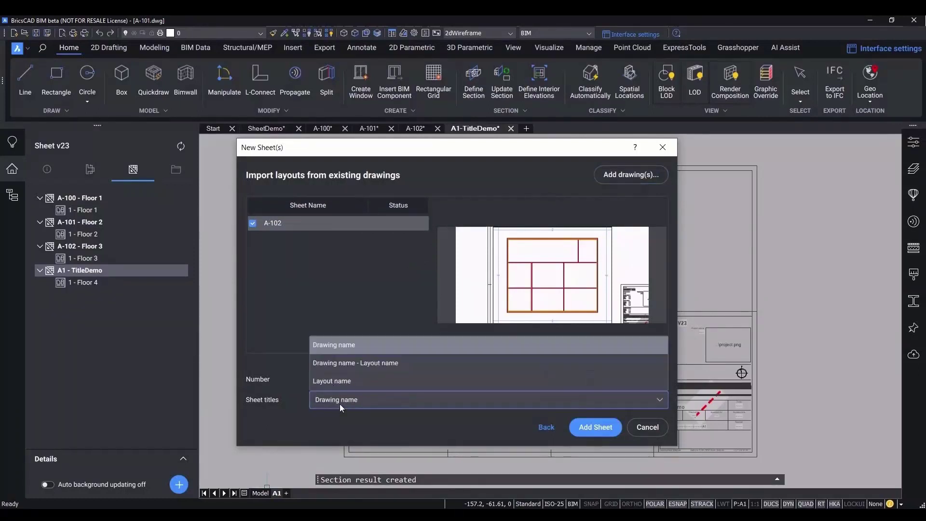
left_click(352, 381)
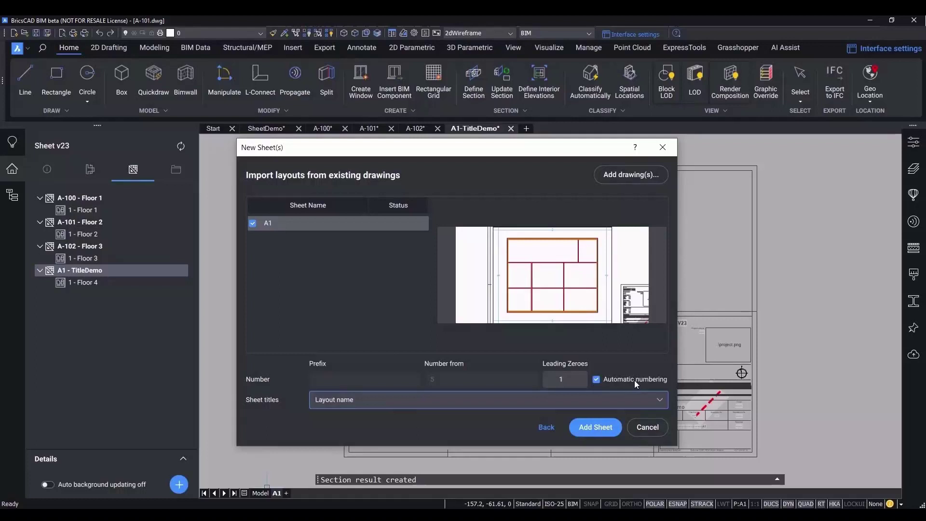
left_click(603, 380)
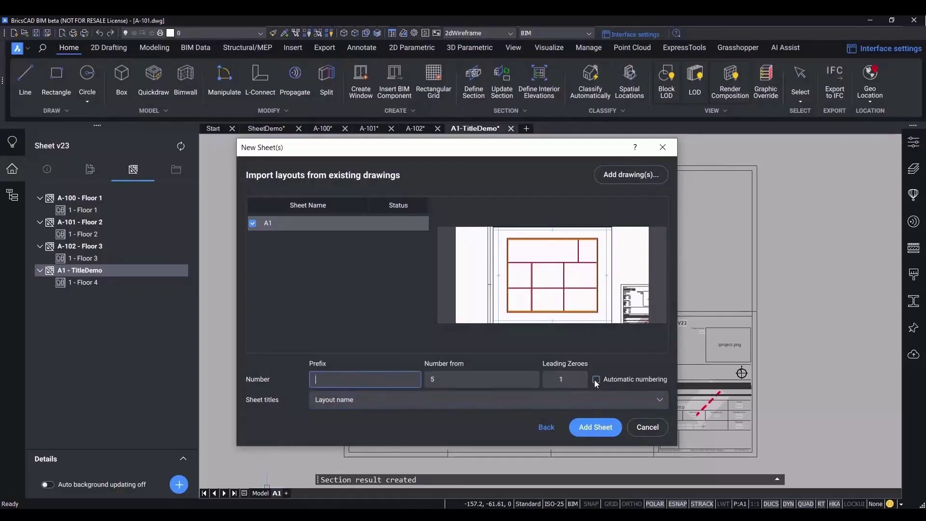
left_click(597, 380)
left_click(597, 426)
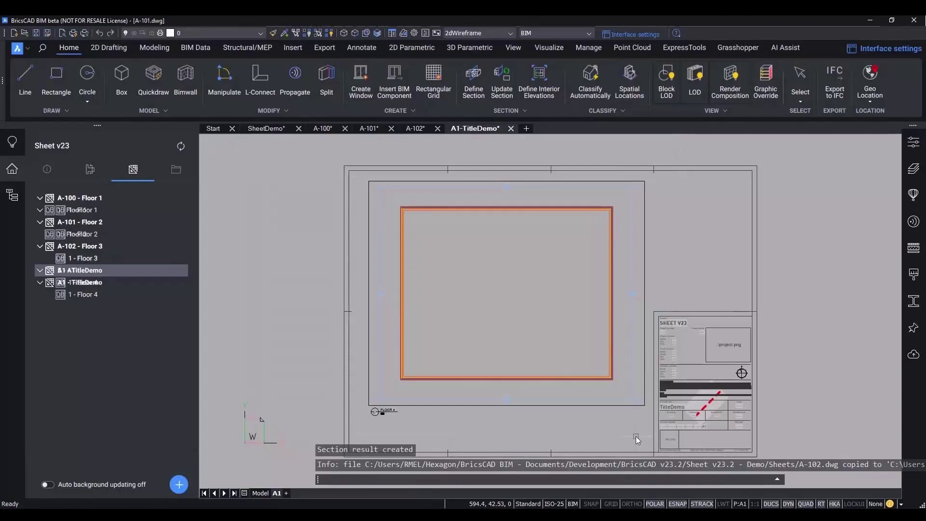